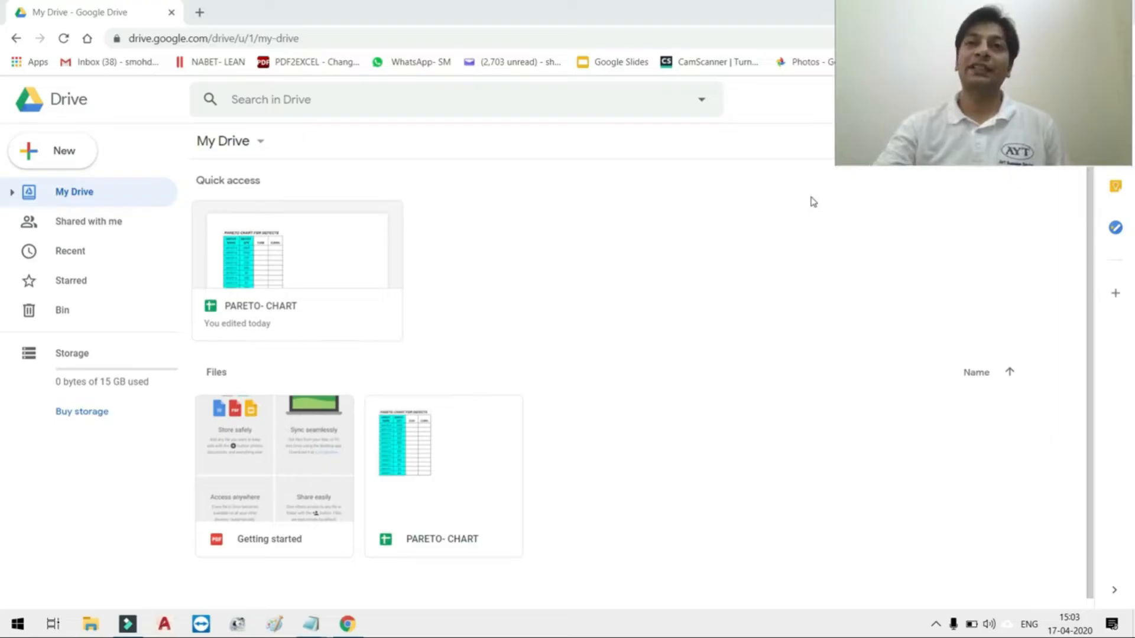
- Open the PARETO- CHART spreadsheet from Drive and review its DEFECT NAME and DEFECT QTY columns
left_click(264, 261)
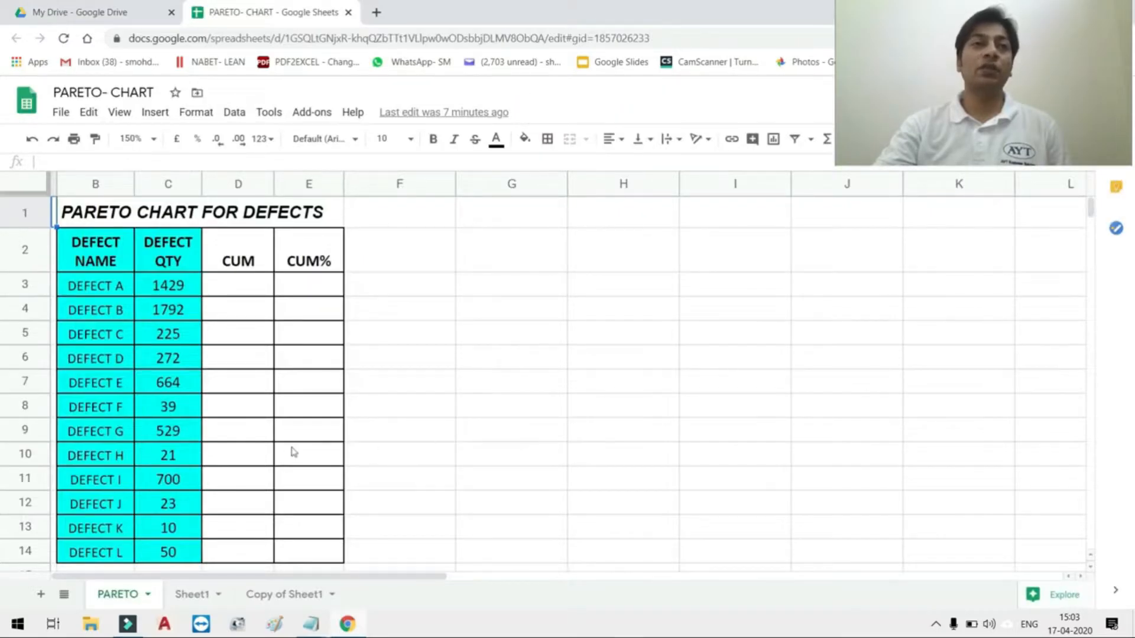
left_click_drag(108, 258, 101, 555)
left_click_drag(171, 270, 174, 561)
left_click_drag(104, 259, 170, 566)
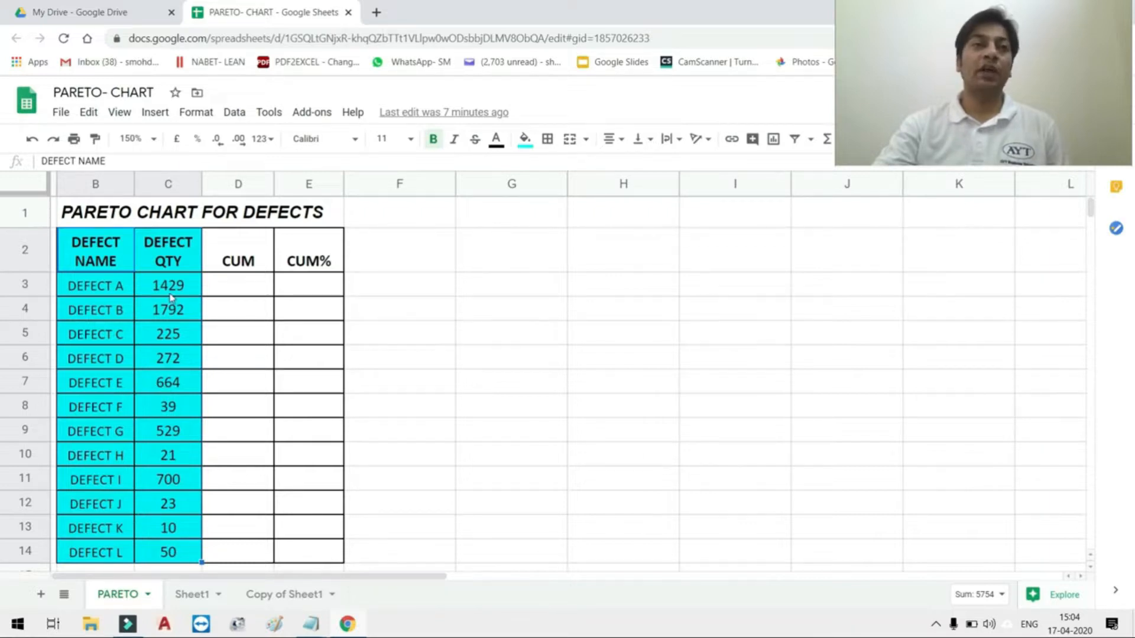
- Sort range B2:C14 by DEFECT QTY in descending order (Z → A), treating the first row as a header
left_click_drag(96, 248, 174, 552)
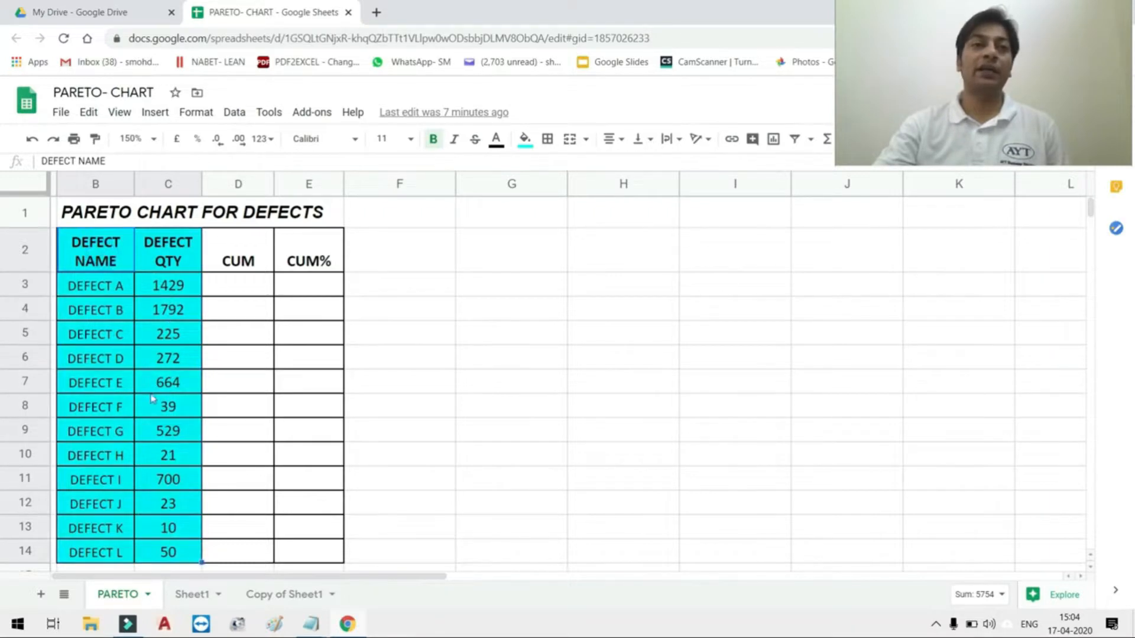
right_click(144, 380)
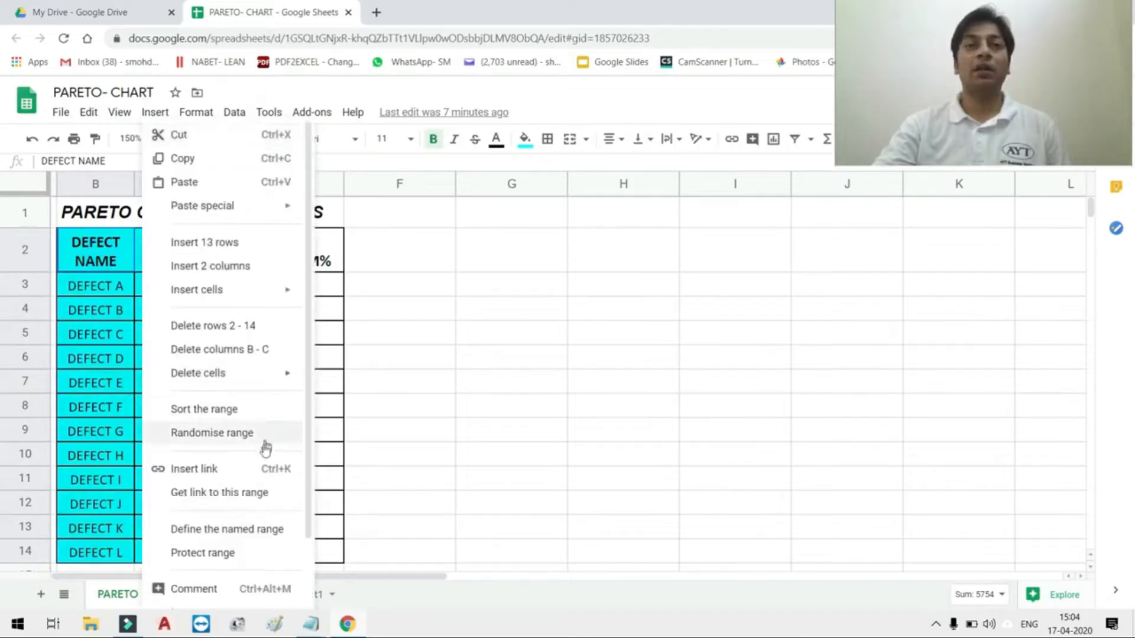
left_click(207, 410)
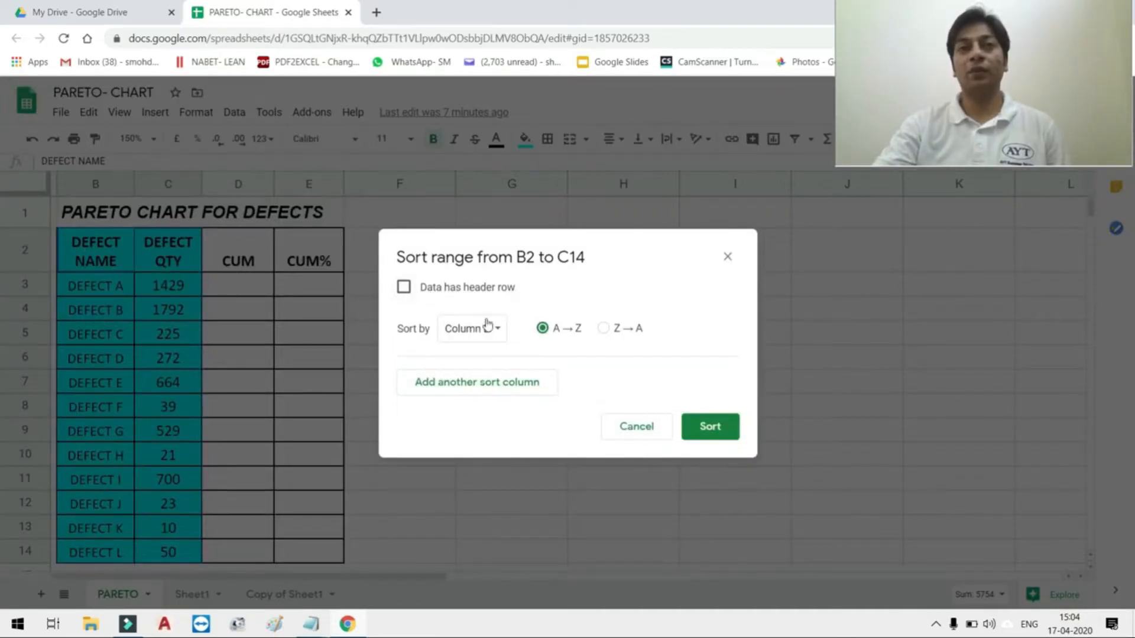
left_click(403, 287)
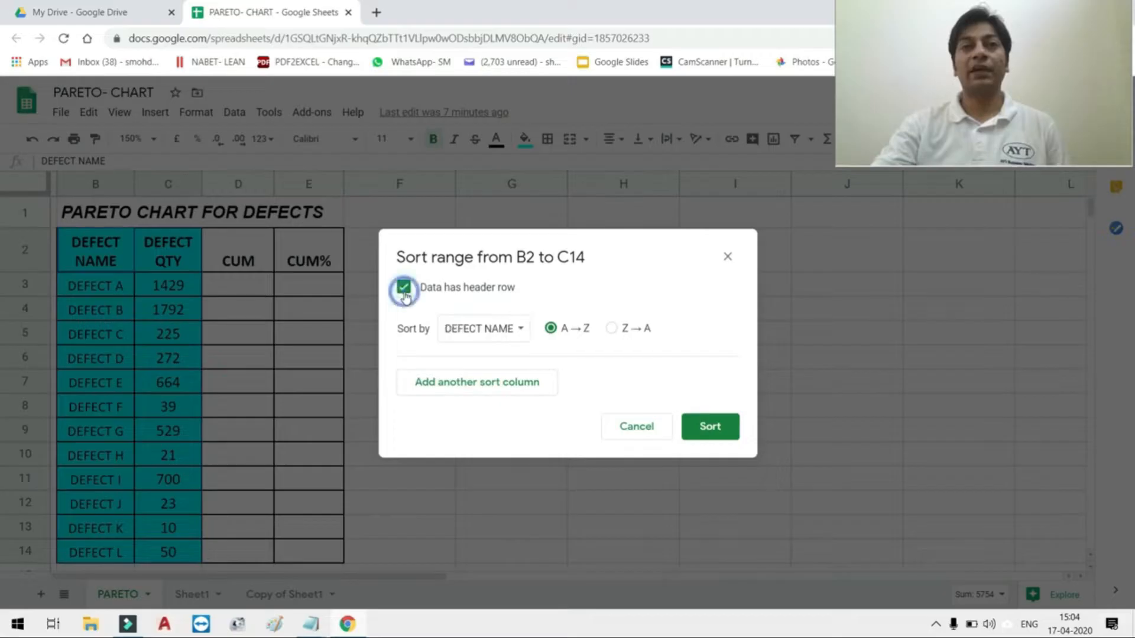
left_click(480, 331)
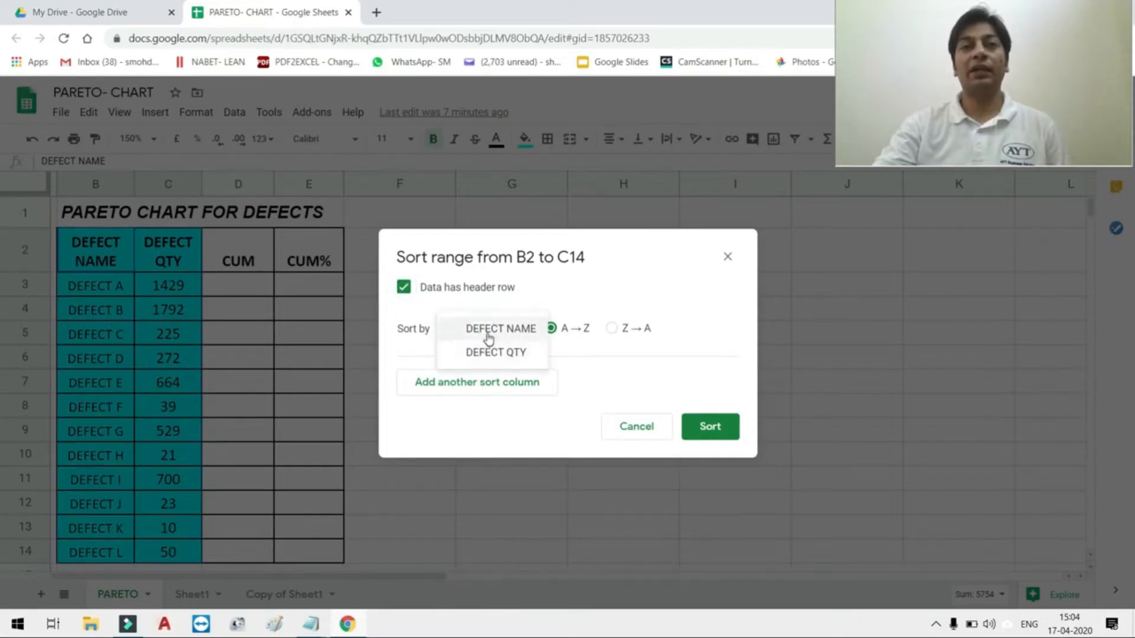
left_click(489, 333)
left_click(490, 327)
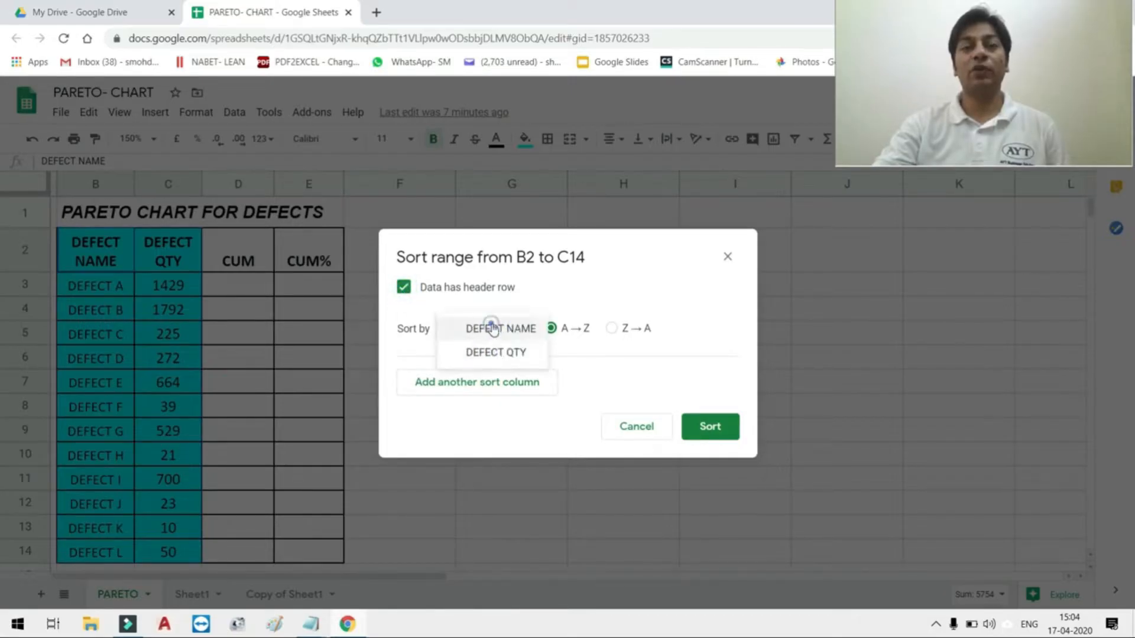
left_click(498, 355)
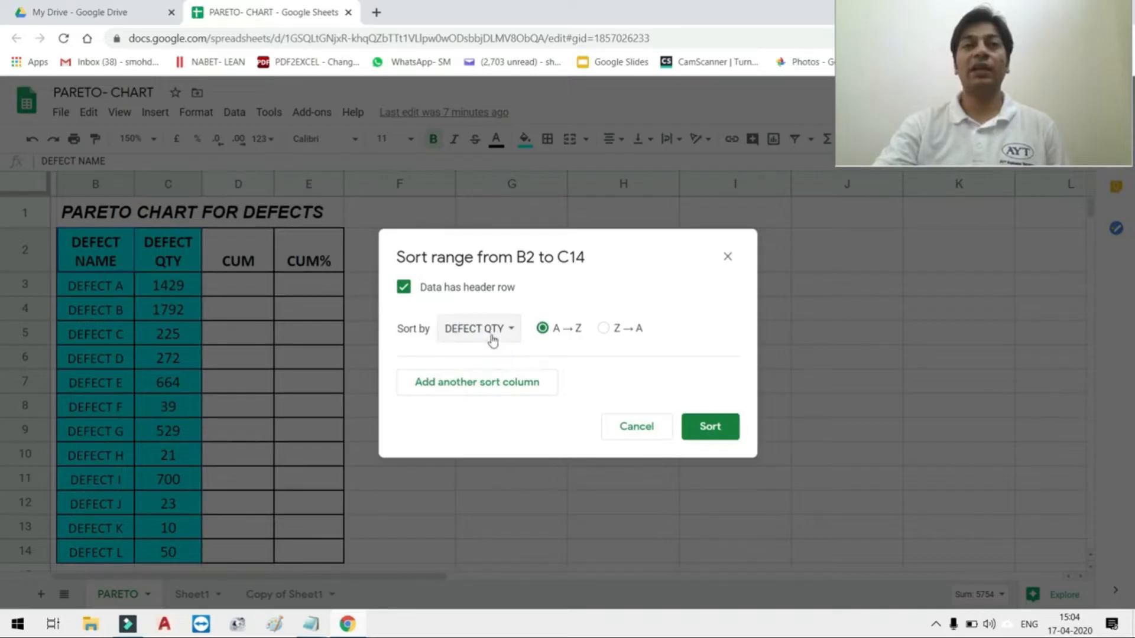
left_click(604, 329)
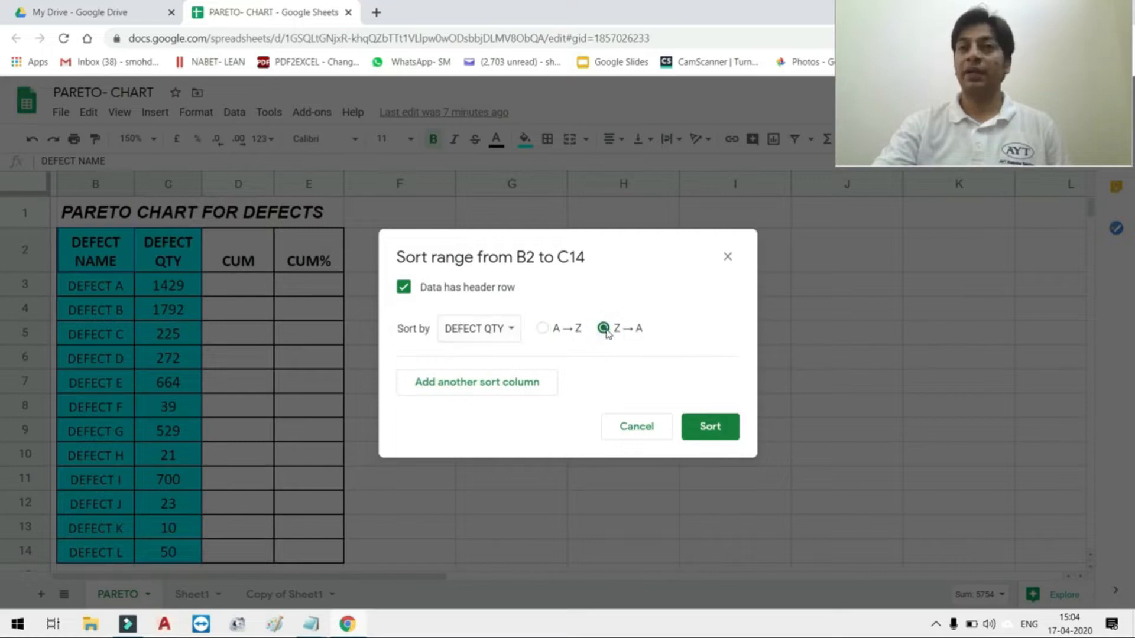
left_click(695, 431)
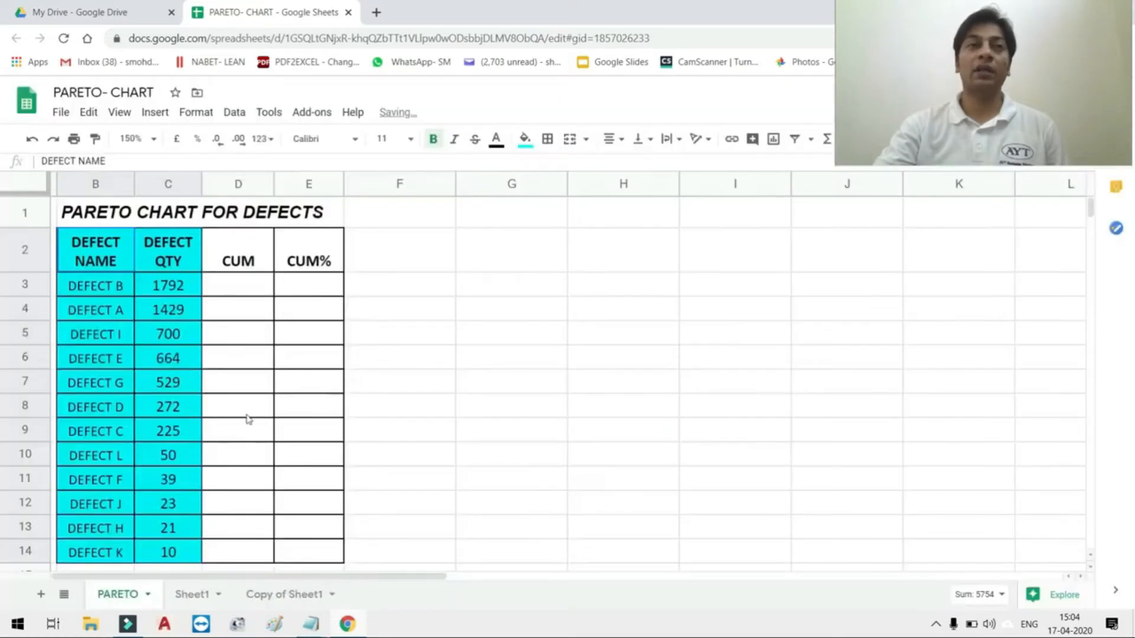
- Start the CUM column by entering the formula =C3 in cell D3
left_click(246, 414)
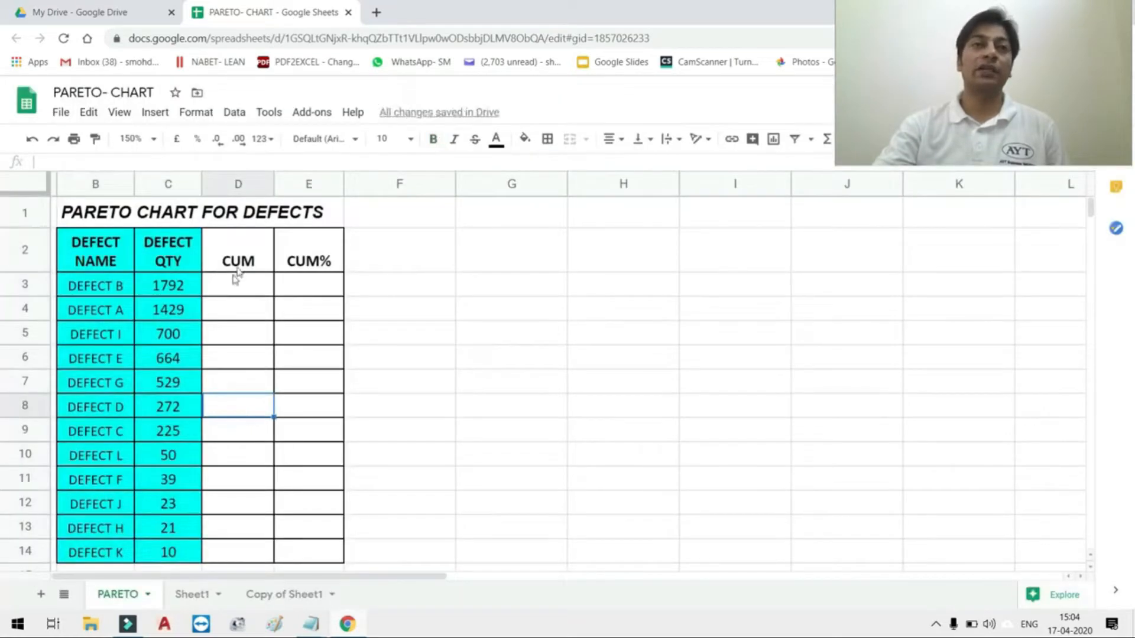
left_click(234, 258)
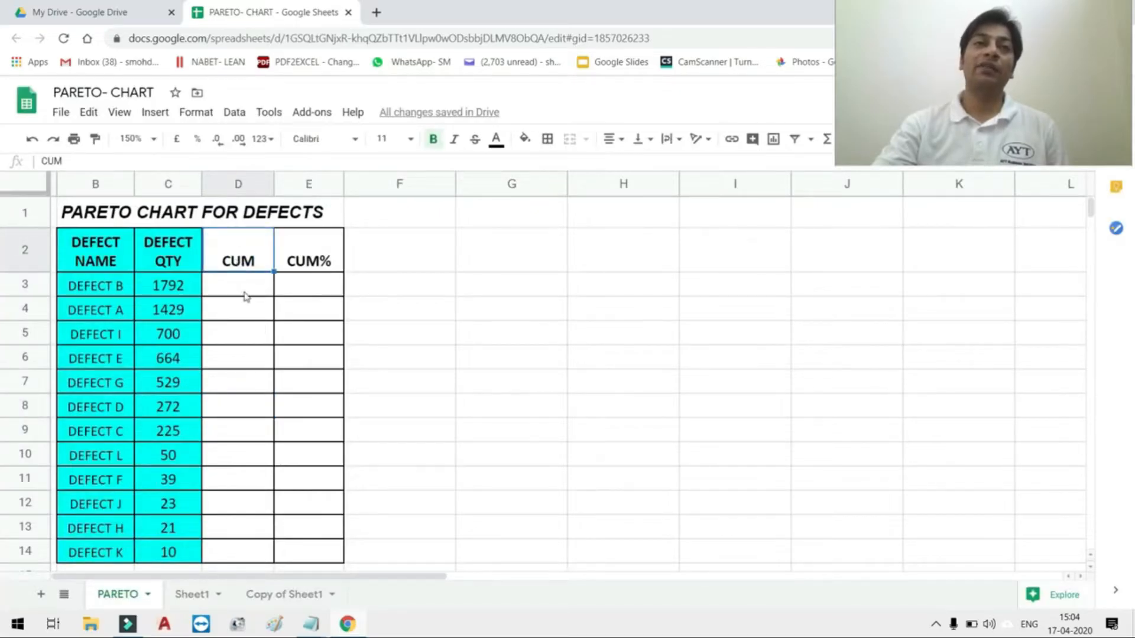
left_click(246, 287)
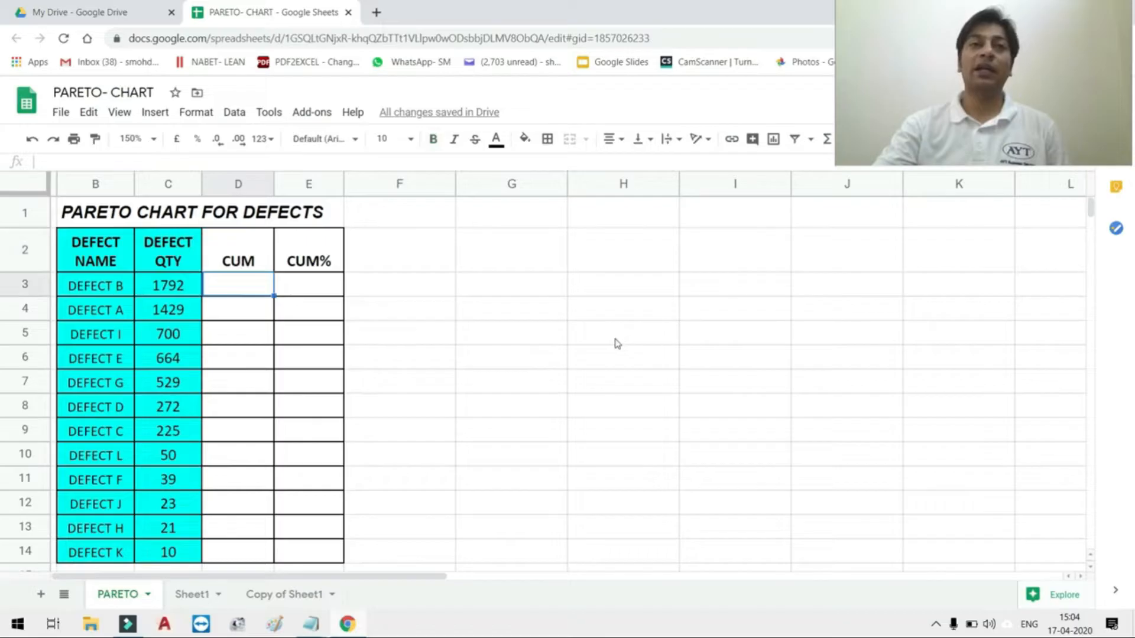
type("=C3")
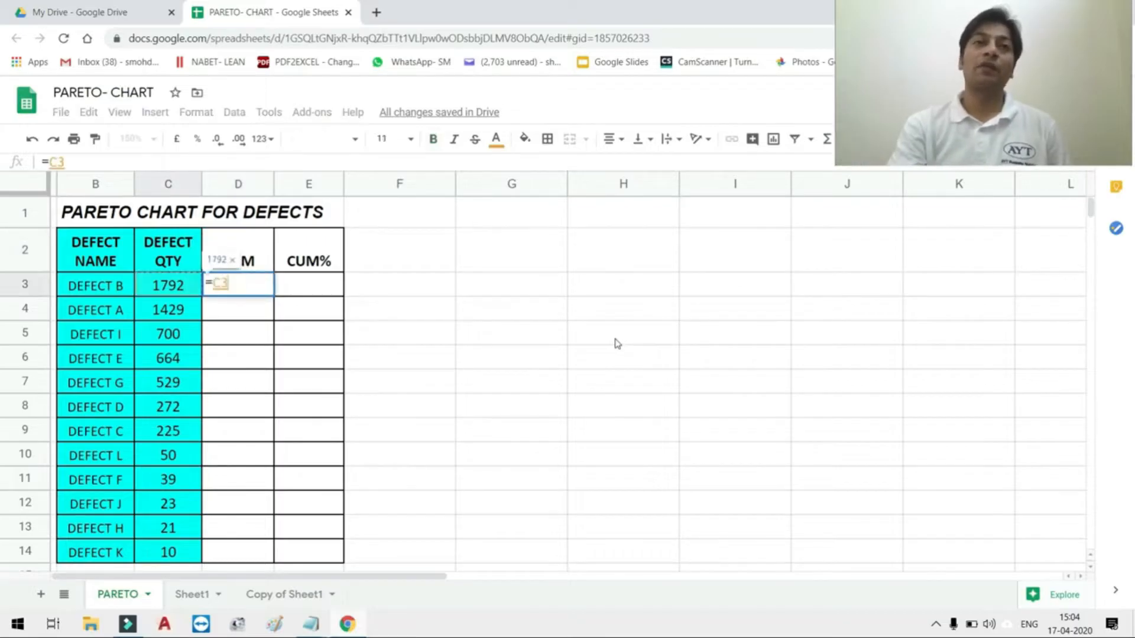
key("Return")
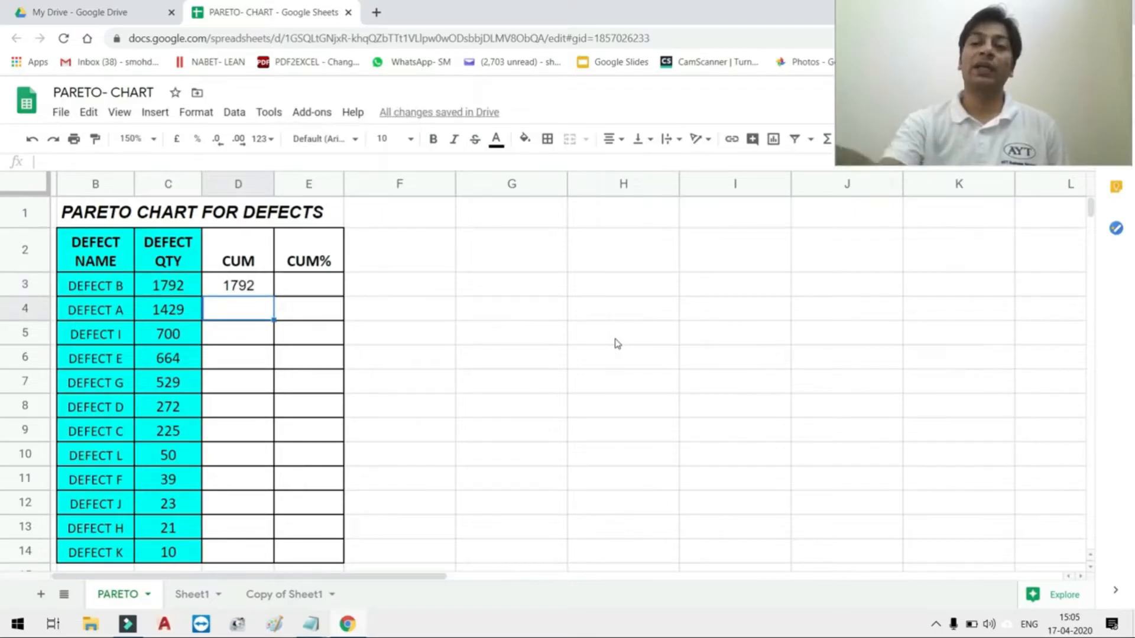
- Enter the running-total formula =D3+C4 in cell D4 of the CUM column
type("=")
key("Up")
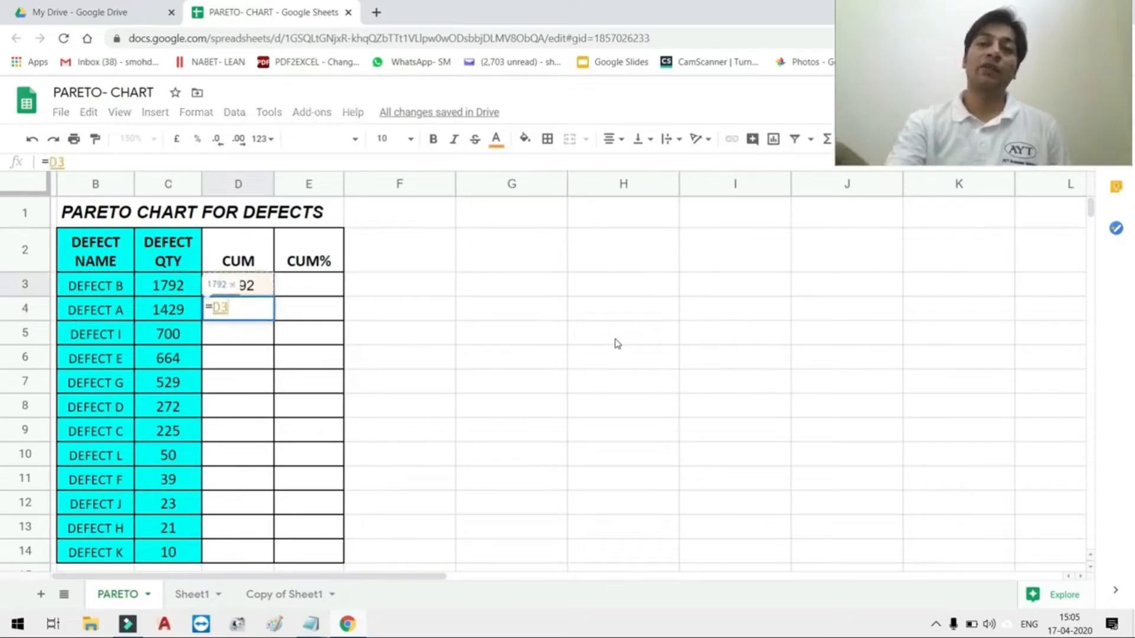
type("+")
key("Left")
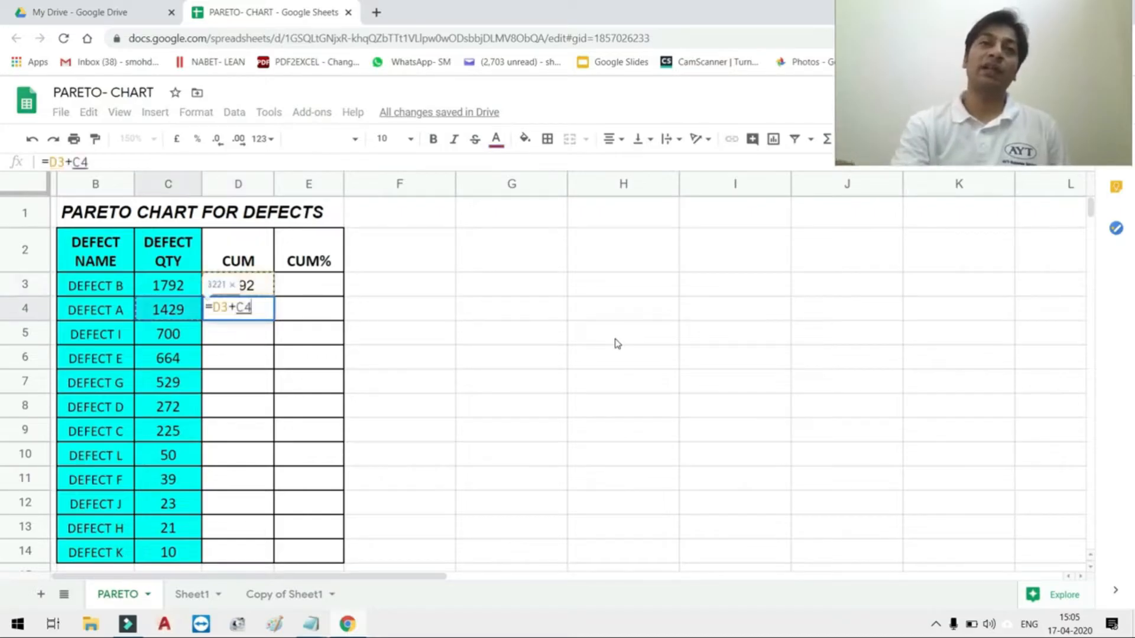
key("Return")
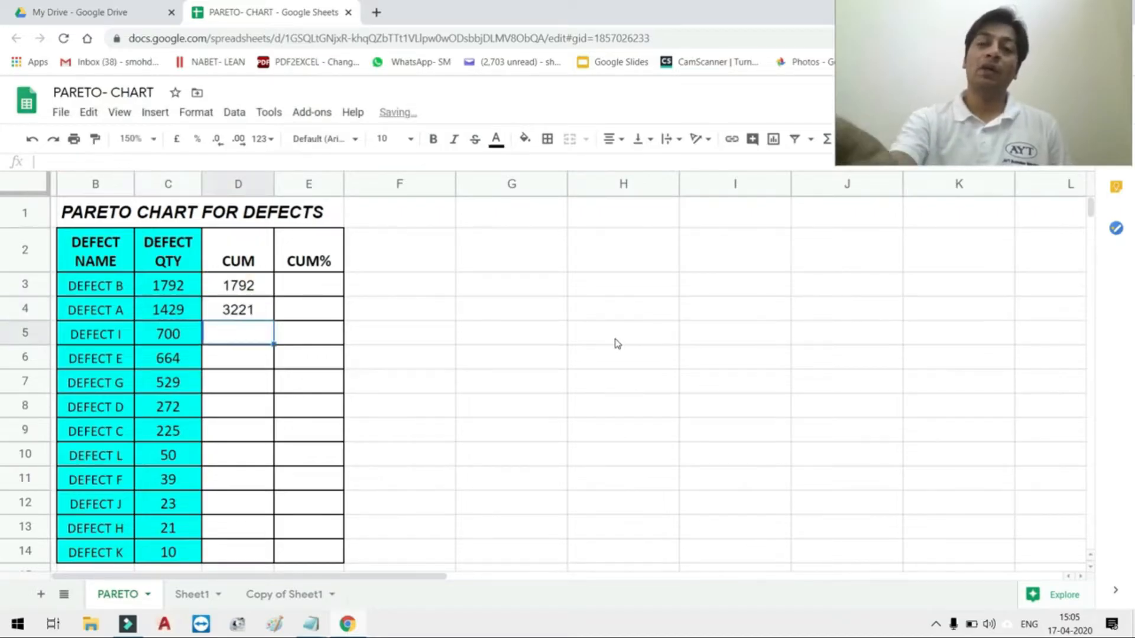
- Enter =D4+C5 in cell D5 and fill the running-total formulas from D4:D5 down to row 14
type("=")
key("Up")
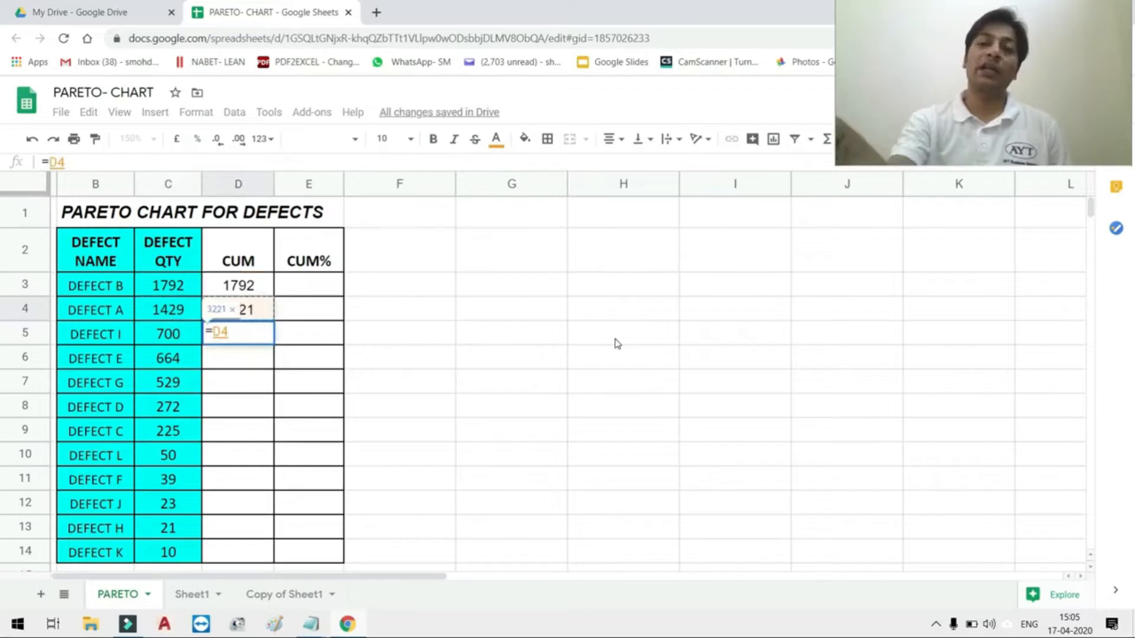
type("+")
key("Left")
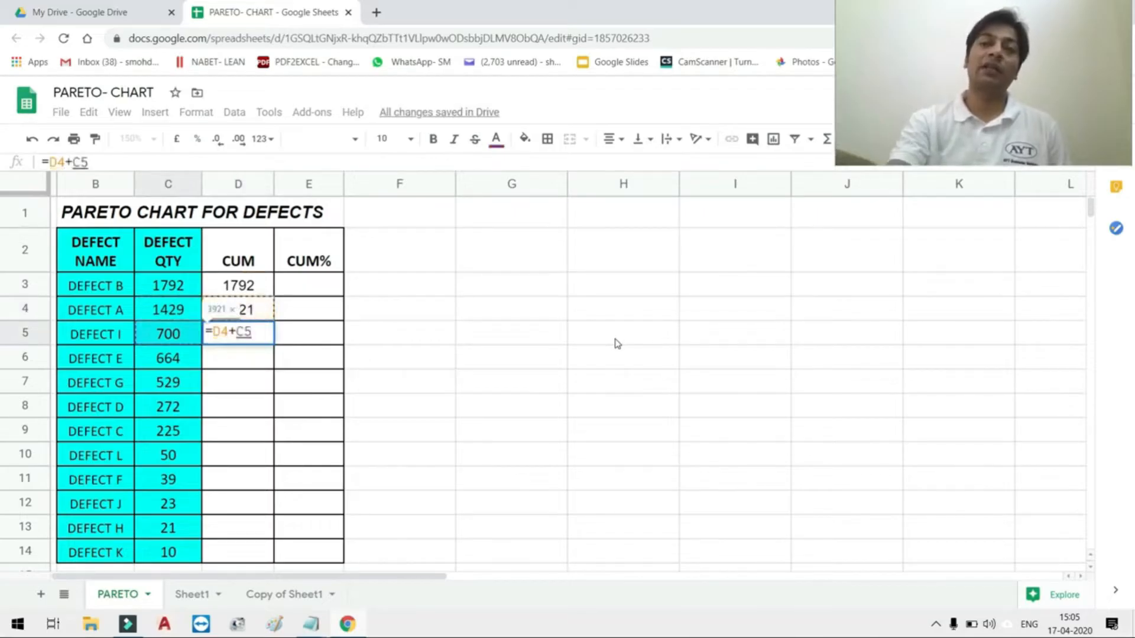
key("Return")
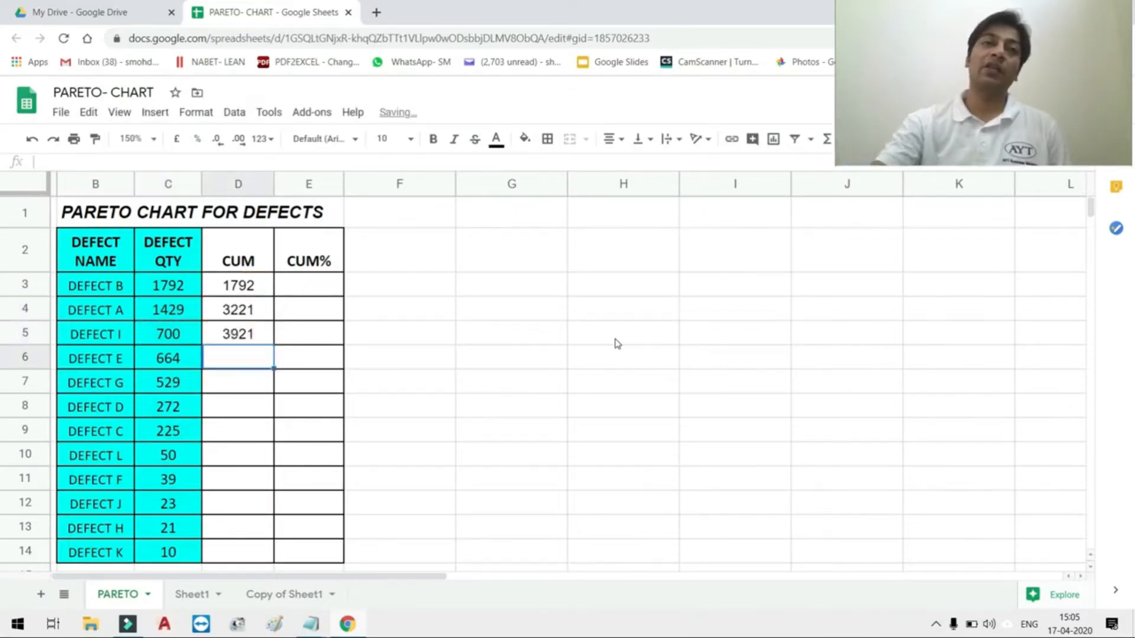
left_click_drag(269, 314, 273, 343)
double_click(275, 345)
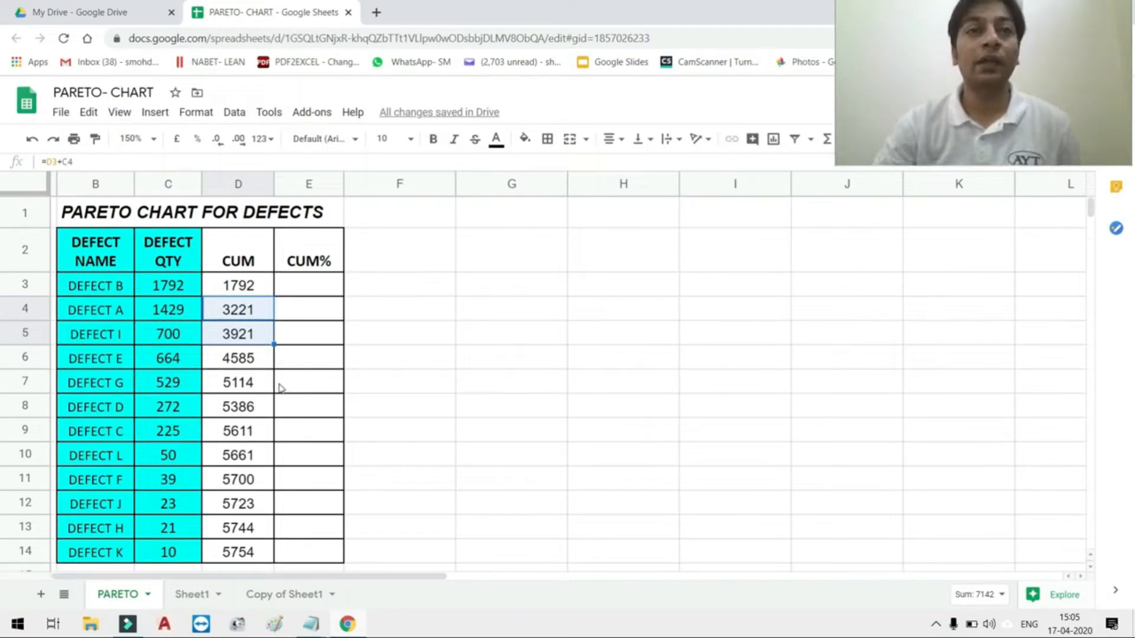
- Total the DEFECT QTY column in cell C15 with the formula =sum(C3:C14)
scroll(220, 550, "down", 2)
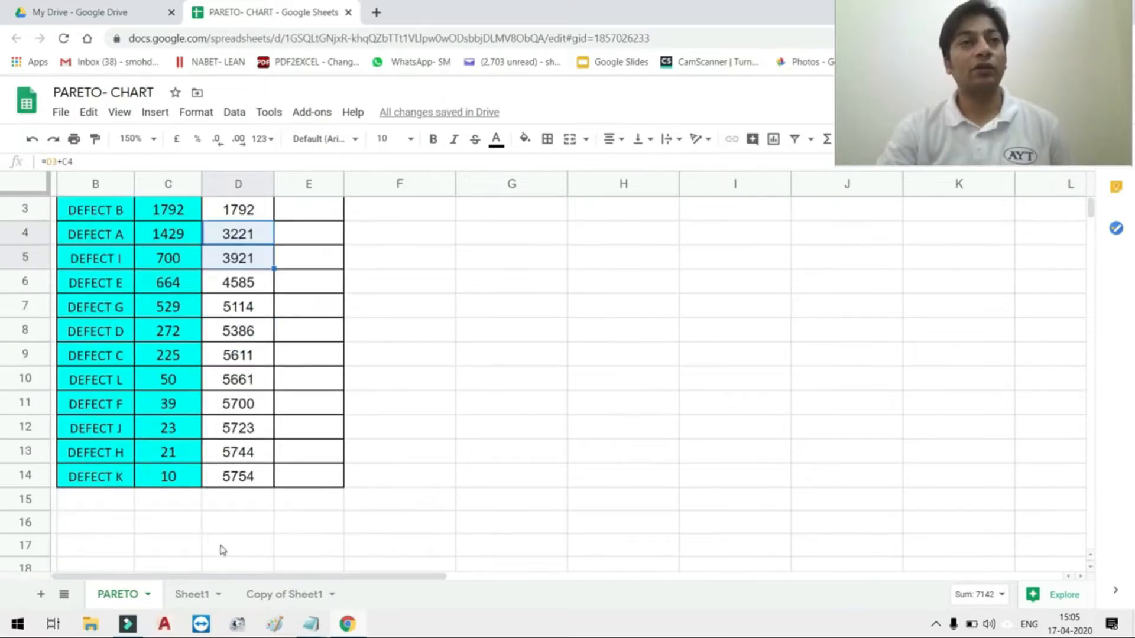
left_click(195, 510)
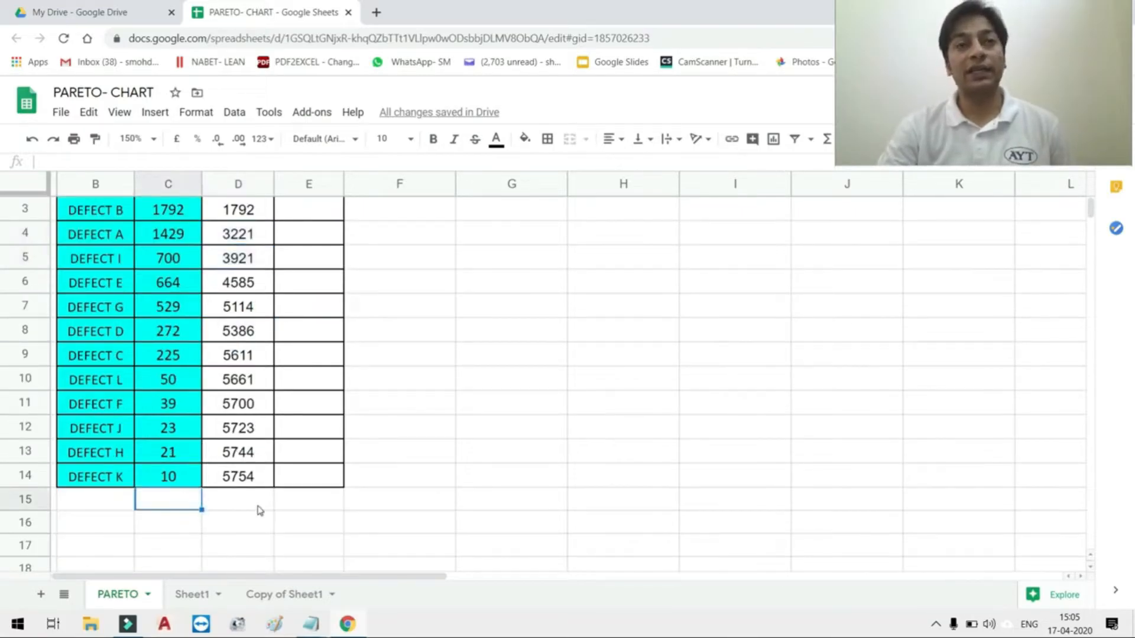
type("=sum9")
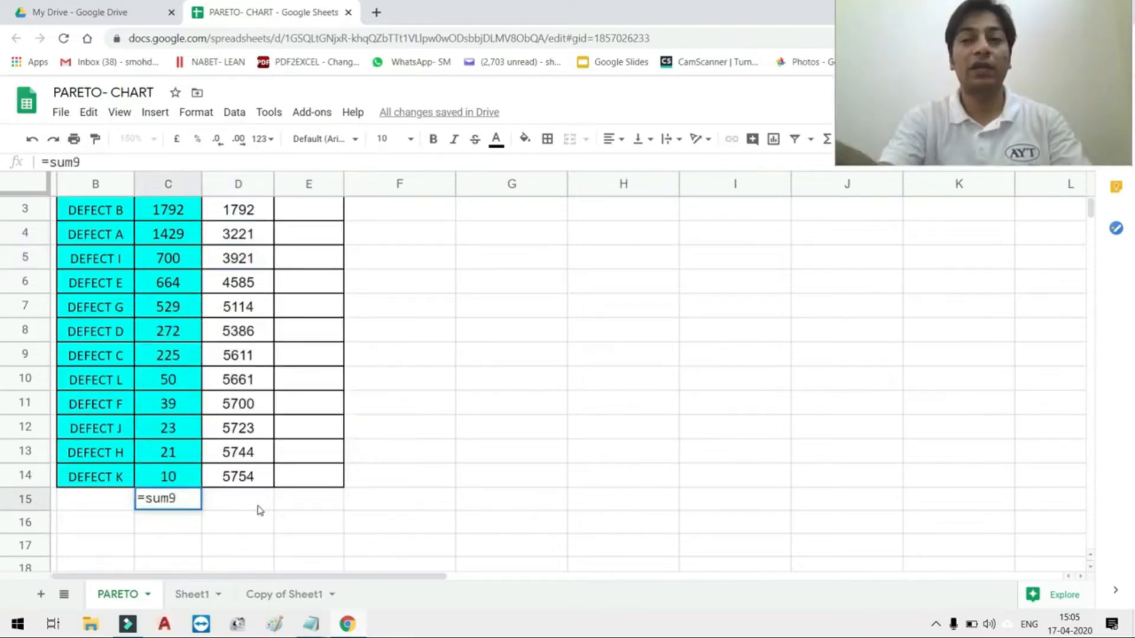
key("BackSpace")
type("(")
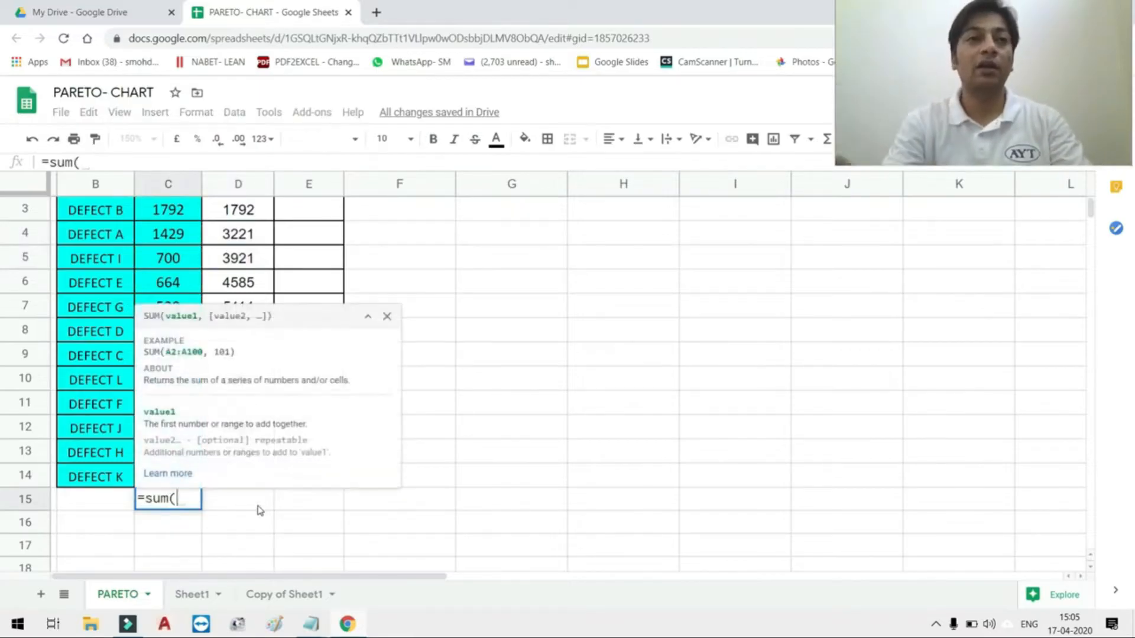
key("Up")
key("shift+Up")
key("shift+Up")
key("shift+Up")
key("shift+Up")
key("shift+Up")
key("shift+Up")
key("shift+Up")
key("shift+Up")
key("shift+Up")
key("shift+Up")
key("shift+Up")
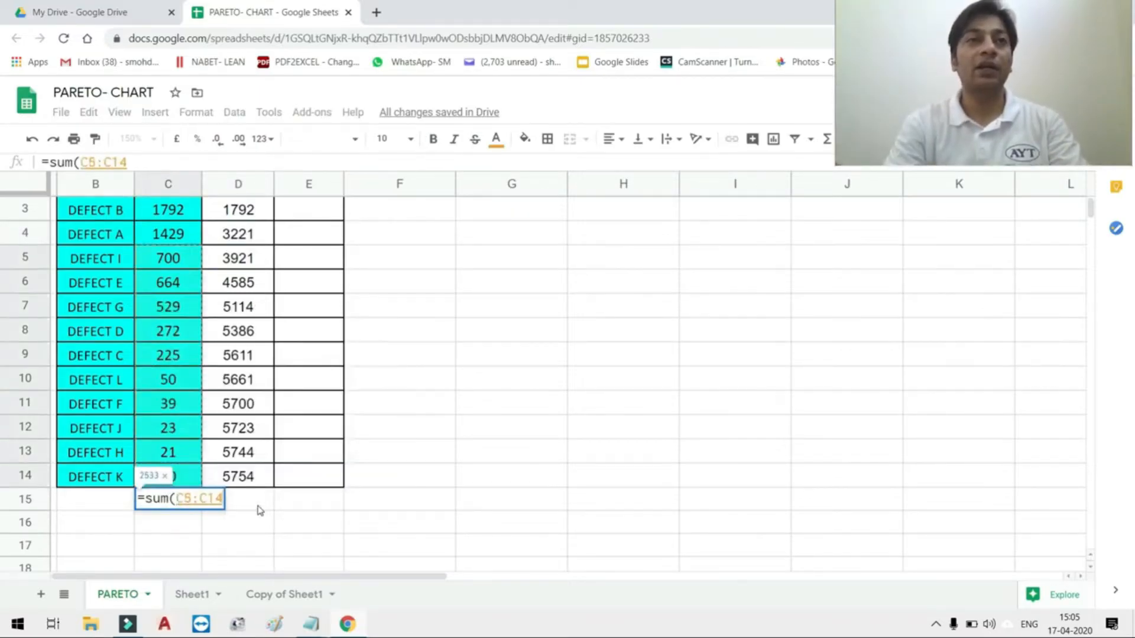
key("Return")
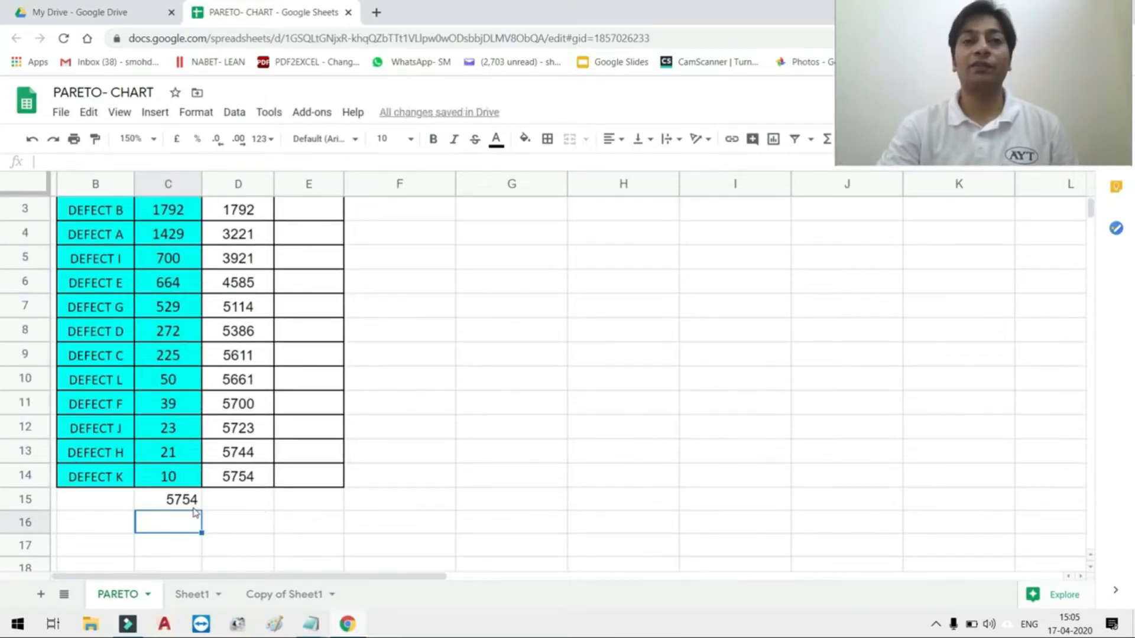
left_click(195, 507)
- Enter the cumulative percentage formula =D3/$D$14 in cell E3 of the CUM% column
scroll(196, 510, "up", 2)
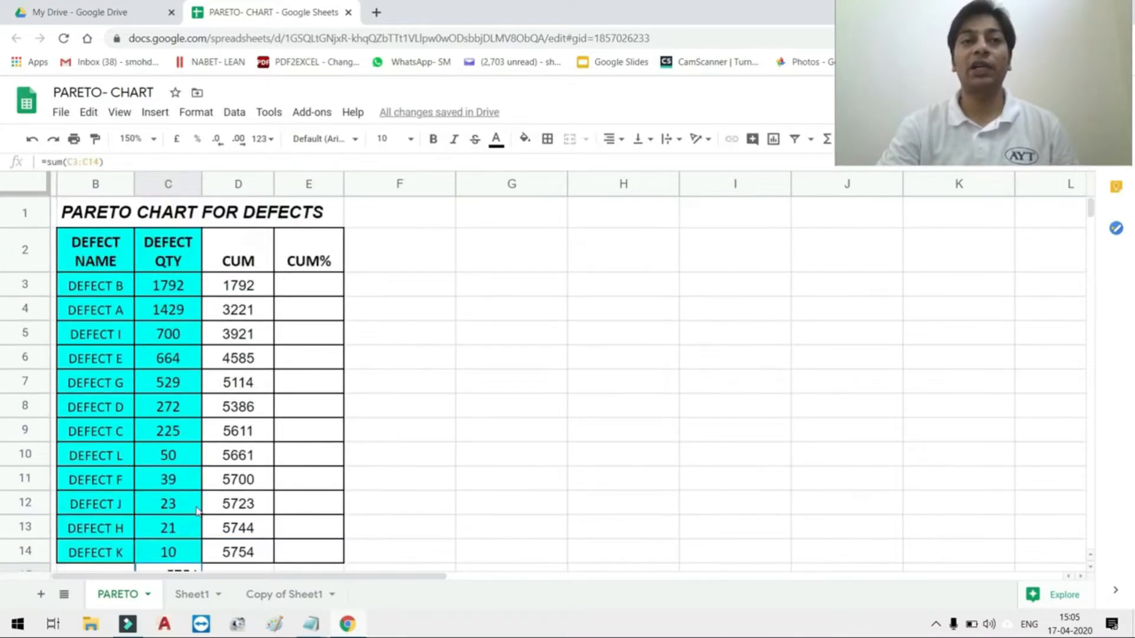
left_click(321, 289)
left_click(321, 258)
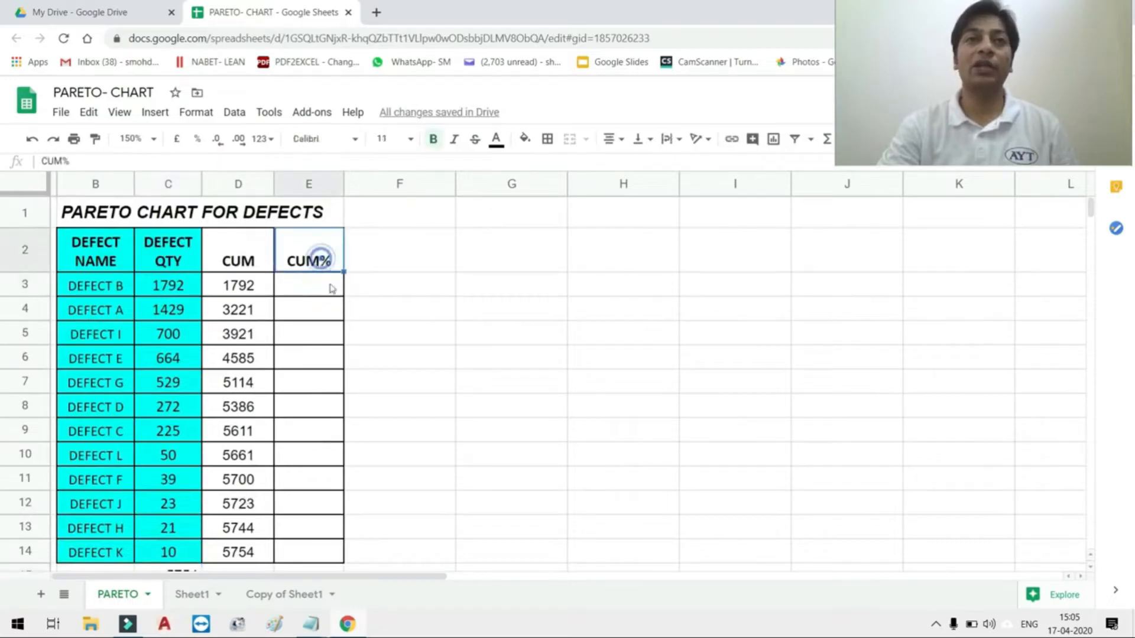
left_click(330, 289)
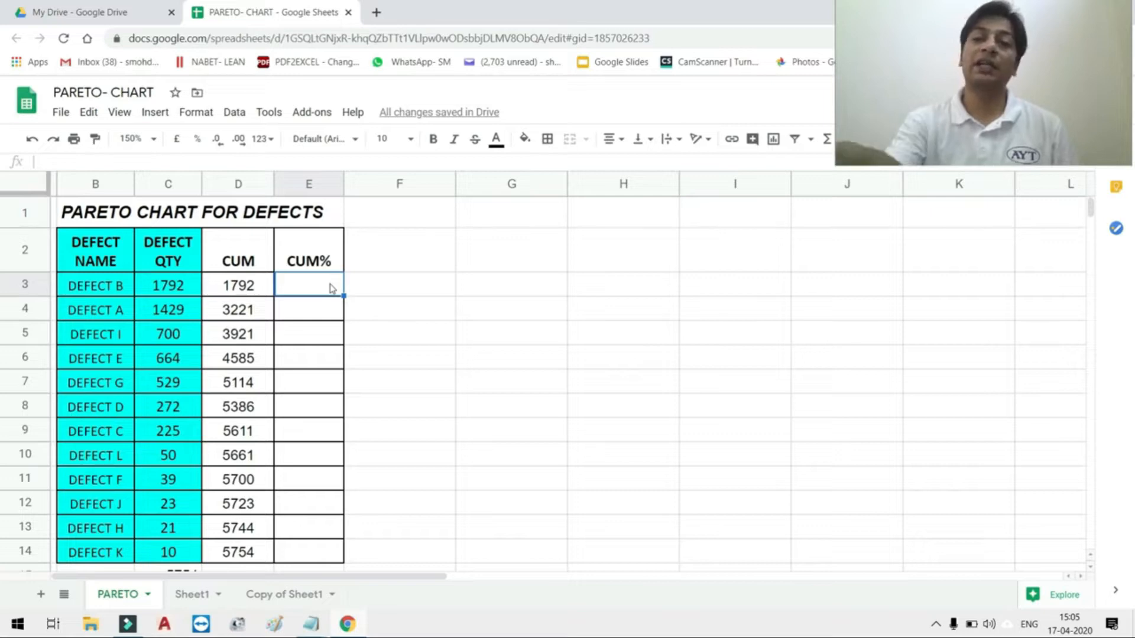
type("=D3")
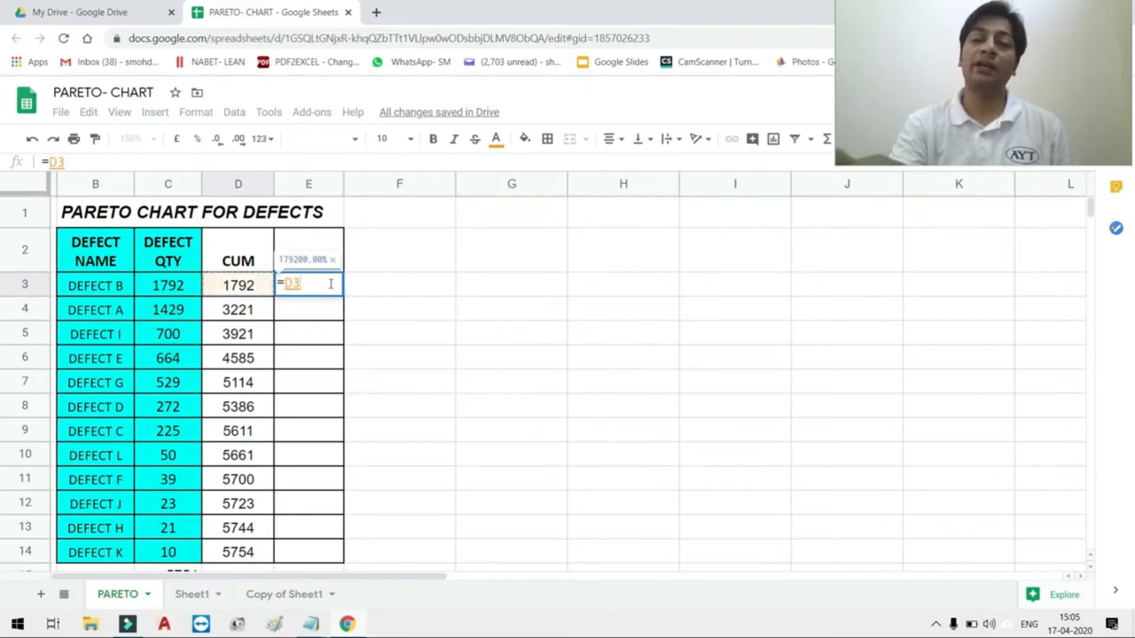
type("/")
scroll(265, 449, "down", 2)
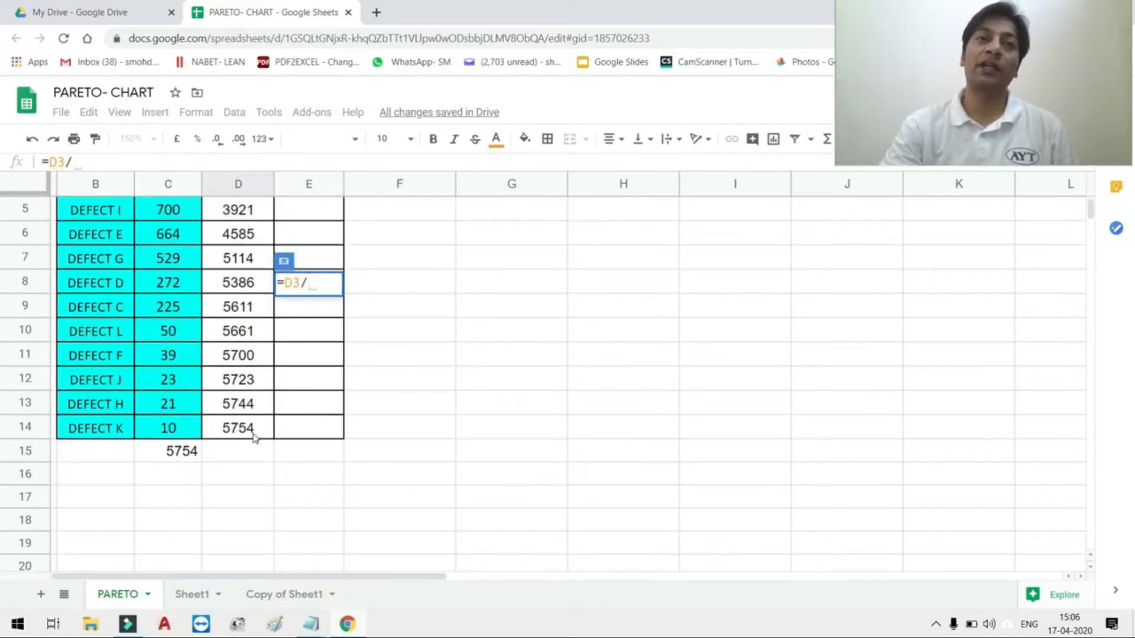
left_click(255, 436)
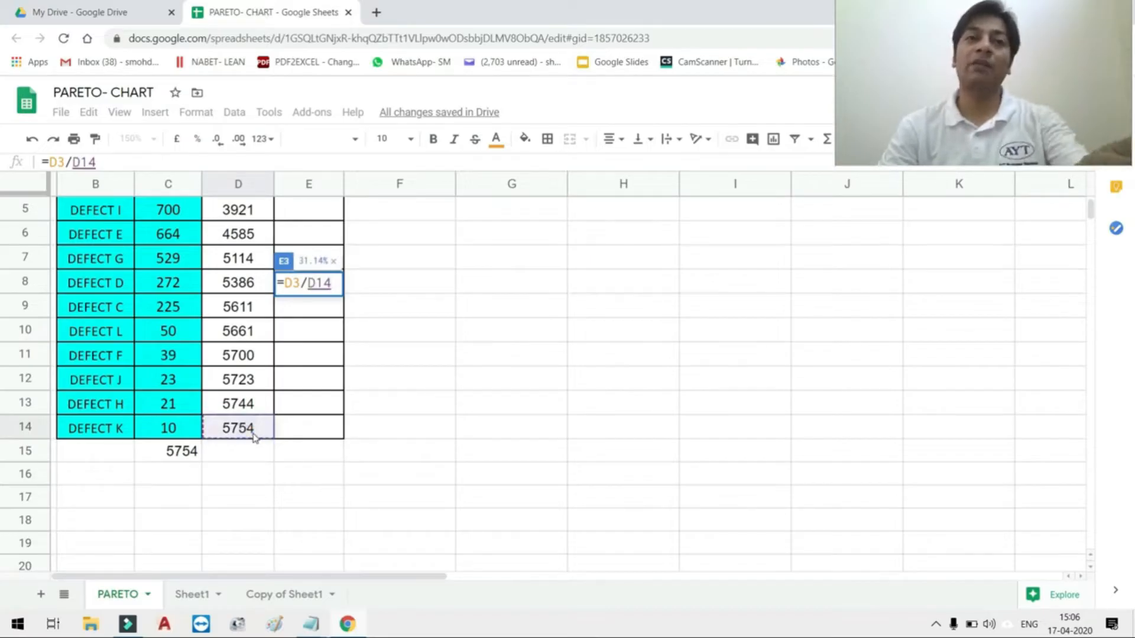
key("F4")
key("Return")
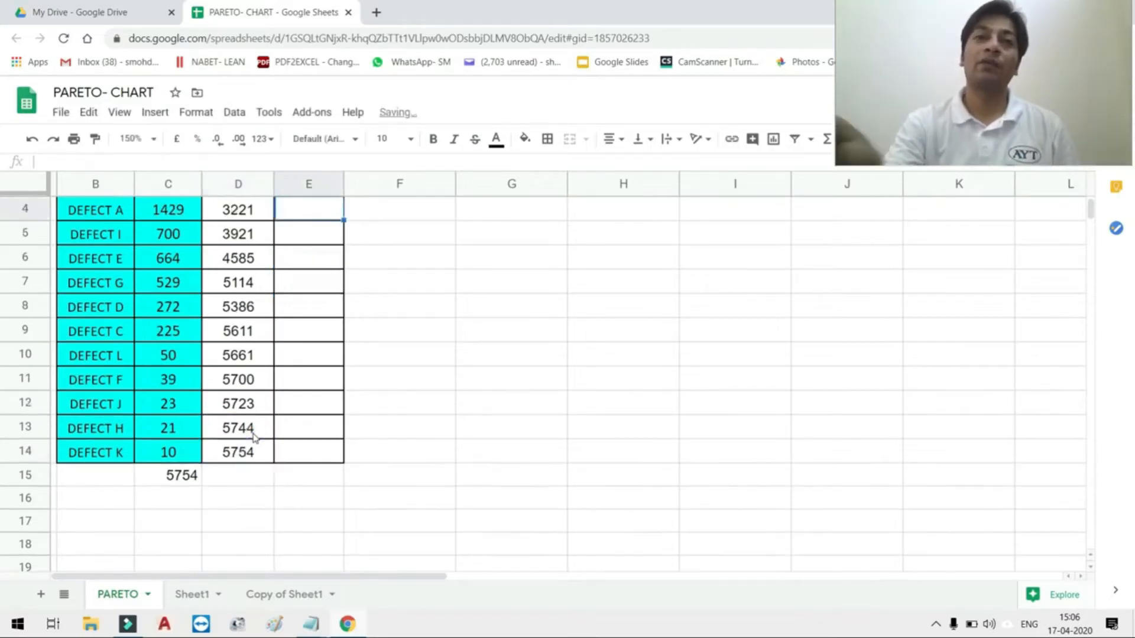
- Change the formula in cell E3 to =D3/D14, with a relative reference to the cumulative total
scroll(319, 400, "up", 2)
left_click(329, 287)
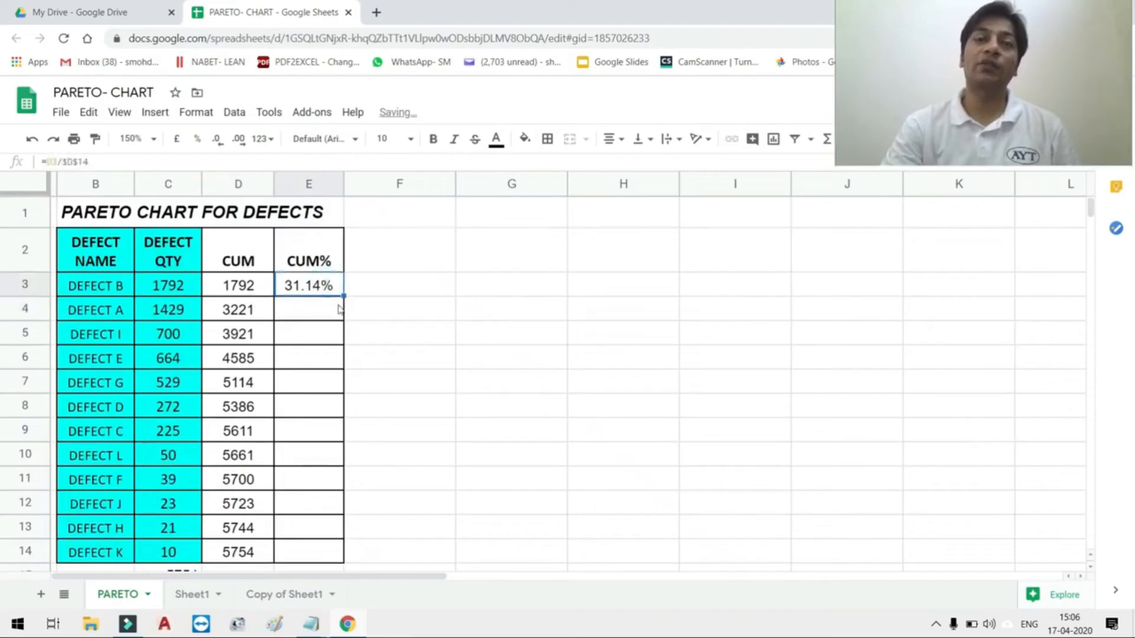
double_click(330, 285)
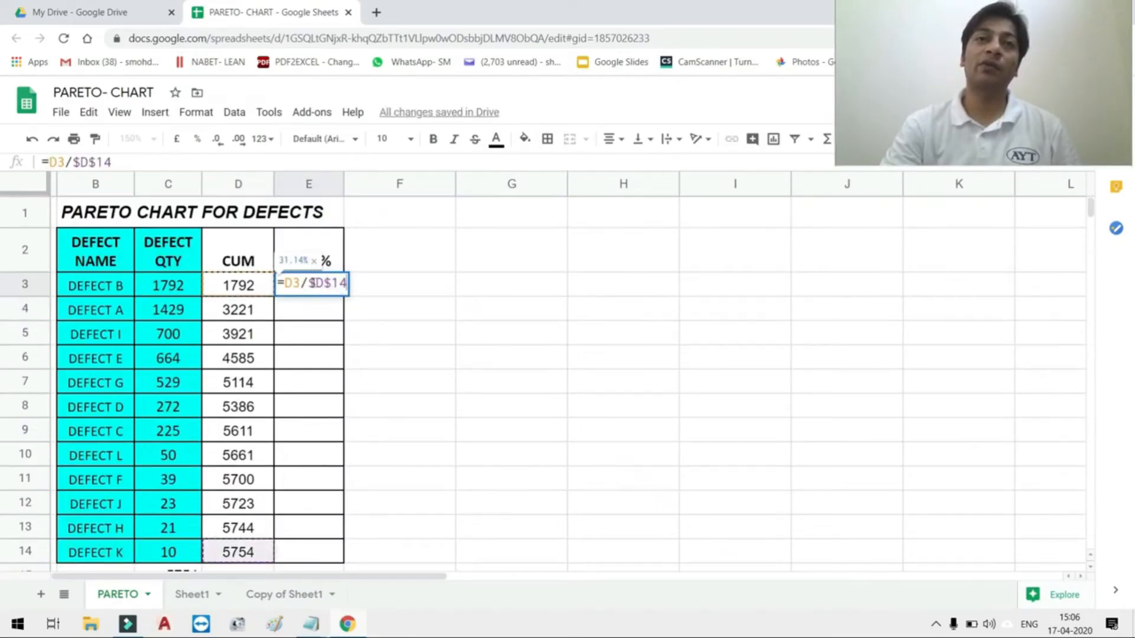
left_click_drag(310, 284, 367, 291)
key("BackSpace")
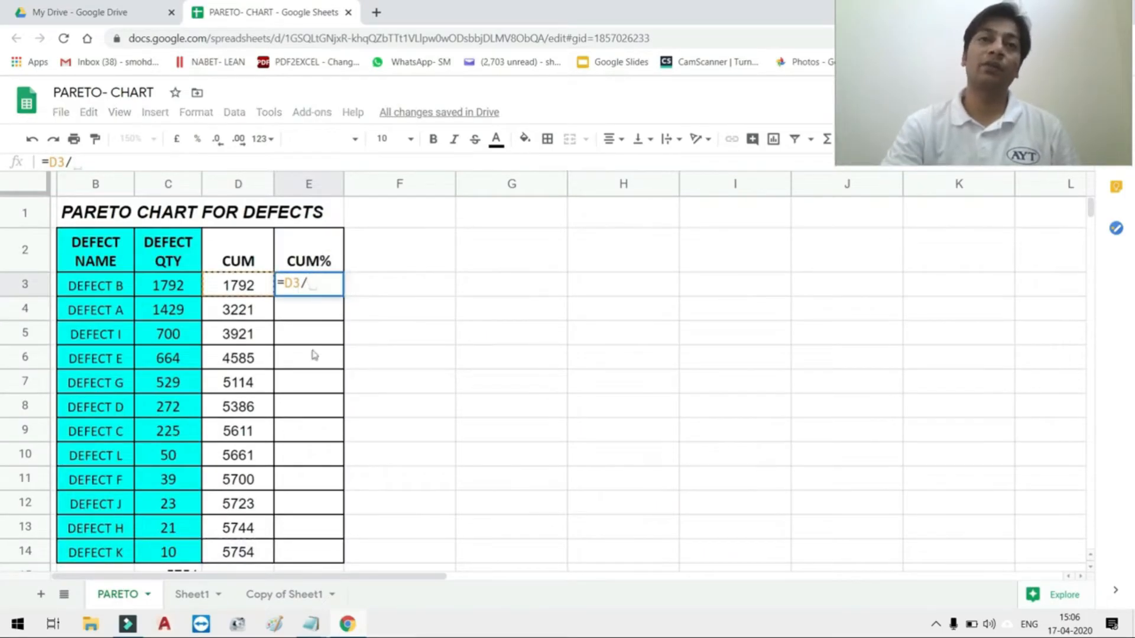
scroll(288, 445, "down", 2)
left_click(239, 425)
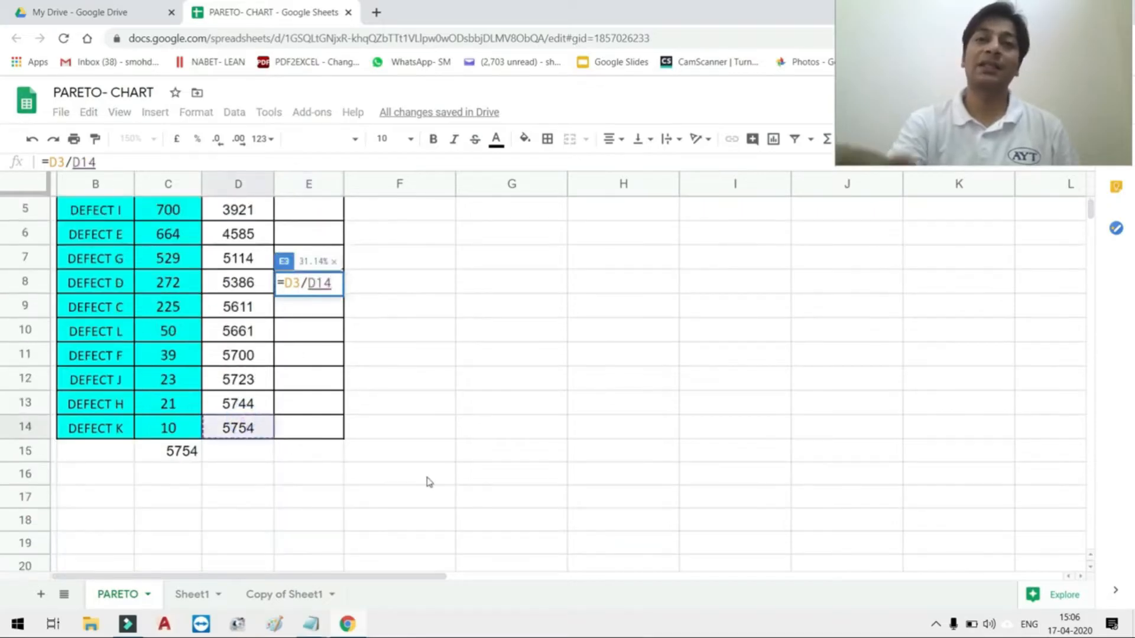
key("Return")
- Fill the relative-reference formula from cell E3 down to E11
scroll(378, 479, "up", 2)
left_click(297, 284)
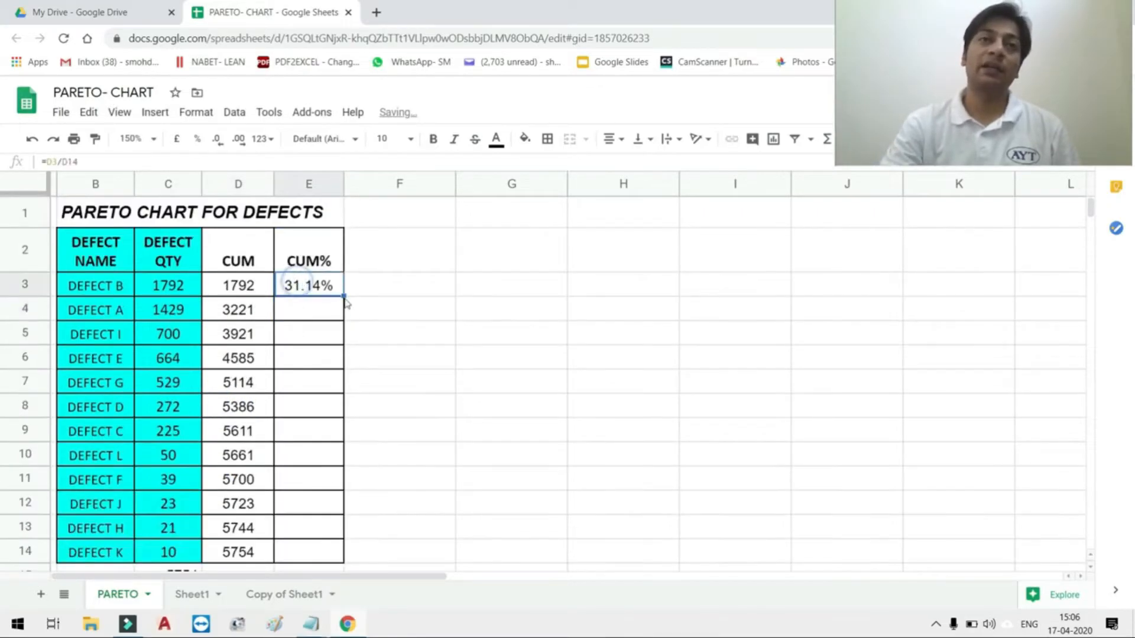
left_click_drag(344, 297, 342, 489)
- Examine which divisor cells the filled CUM% formulas refer to, such as those in E4 and E8
left_click(315, 338)
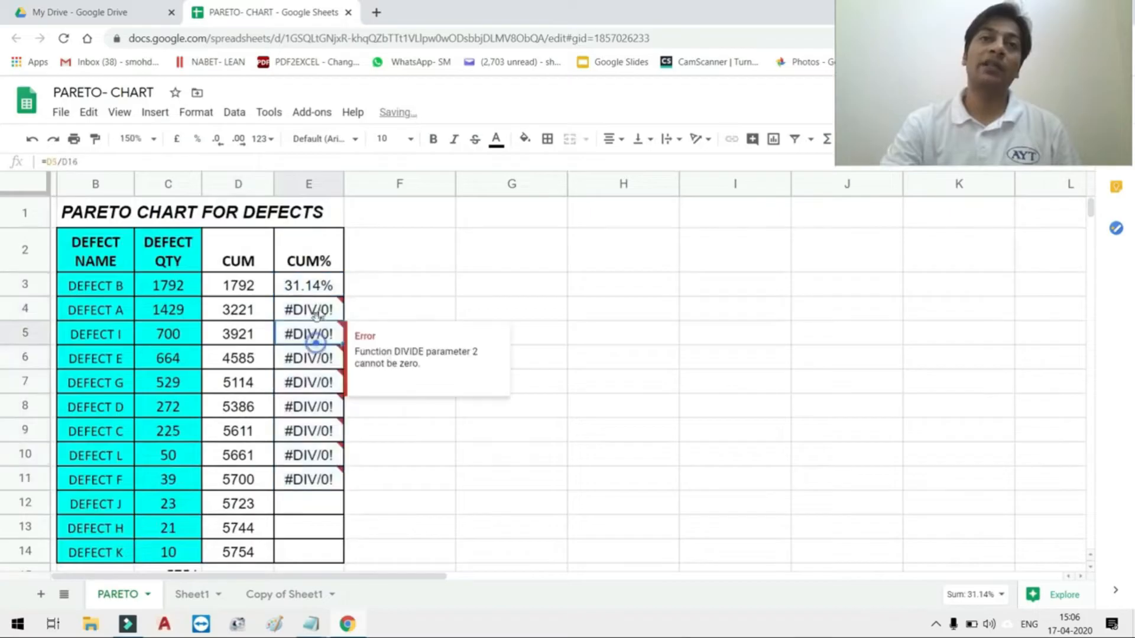
double_click(316, 313)
scroll(242, 453, "down", 2)
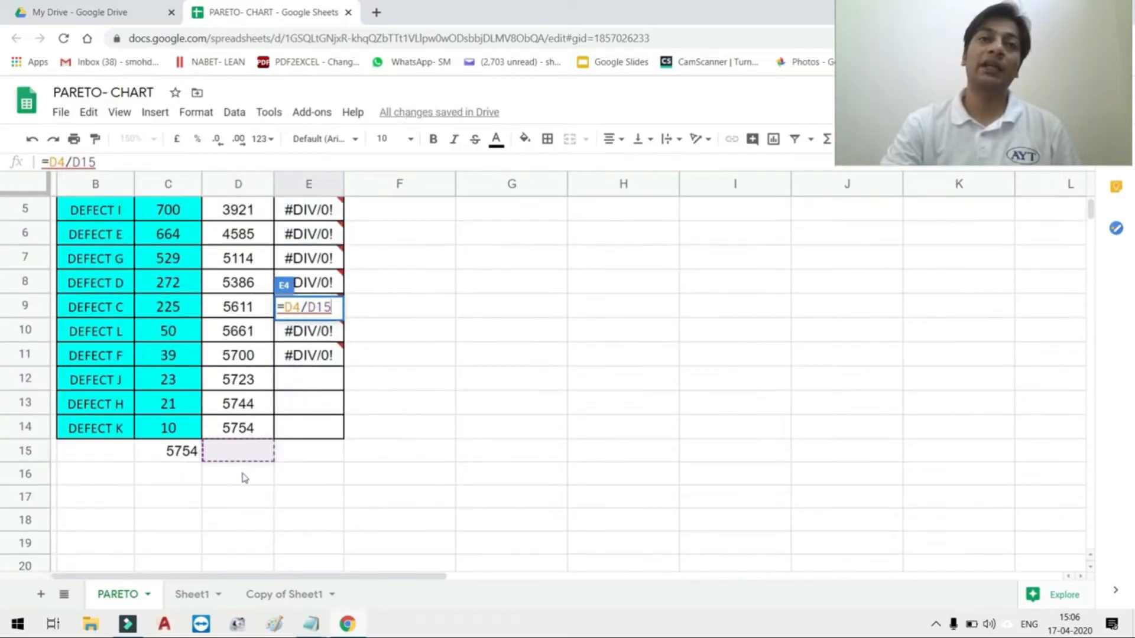
scroll(244, 478, "up", 1)
left_click(479, 421)
left_click(326, 341)
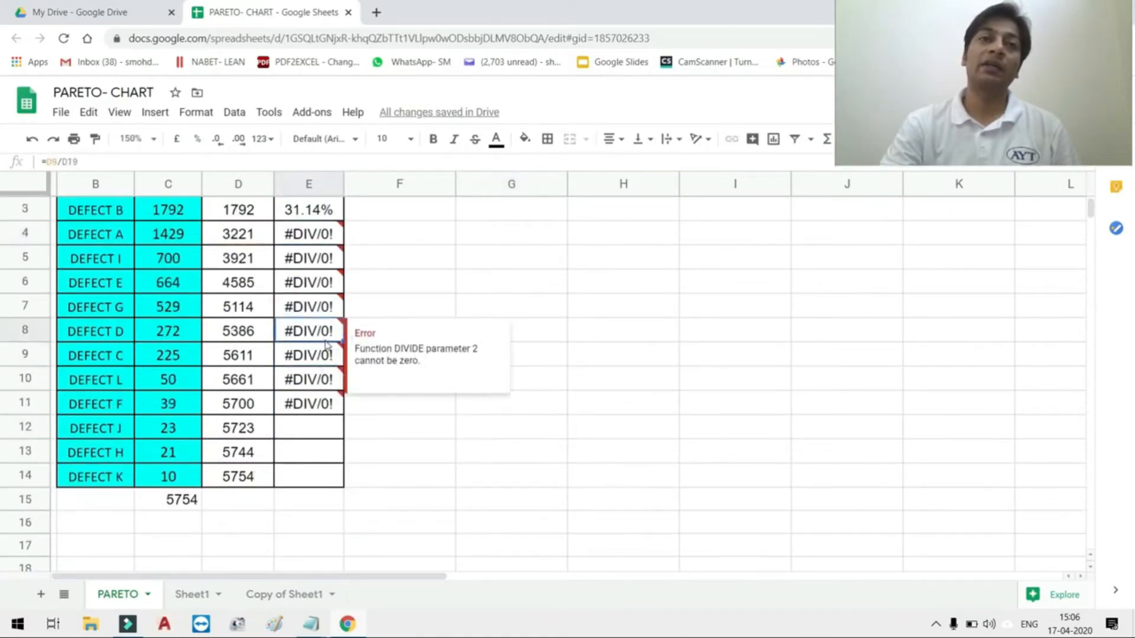
double_click(326, 343)
left_click(409, 414)
scroll(411, 417, "up", 1)
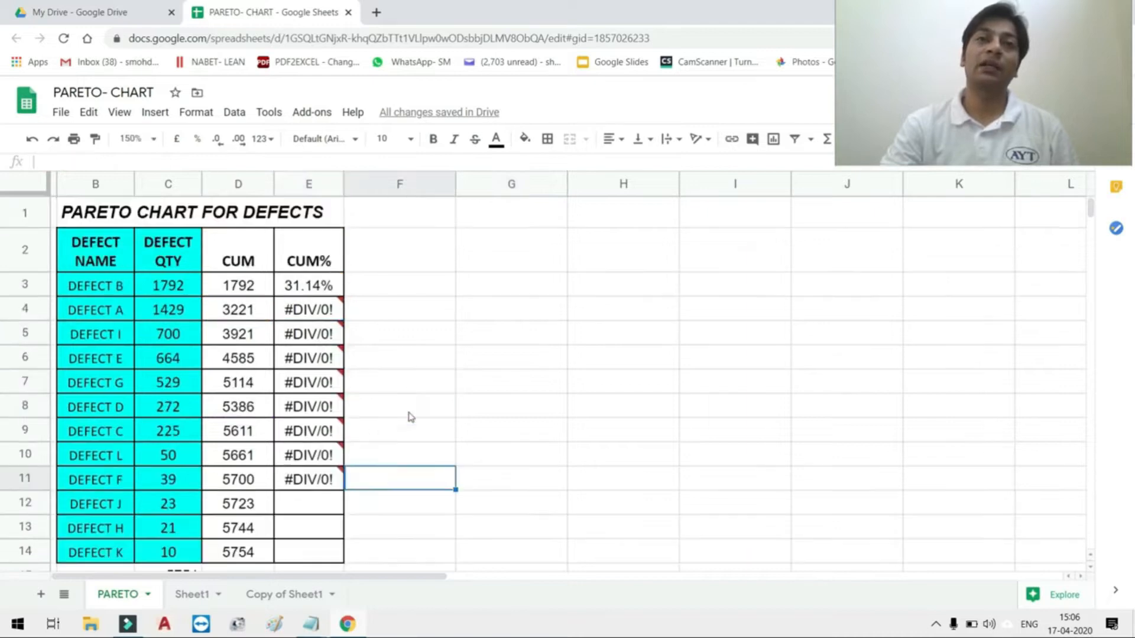
- Make the divisor in E3 absolute as =D3/$D$14 and fill the formula down through E14
double_click(330, 285)
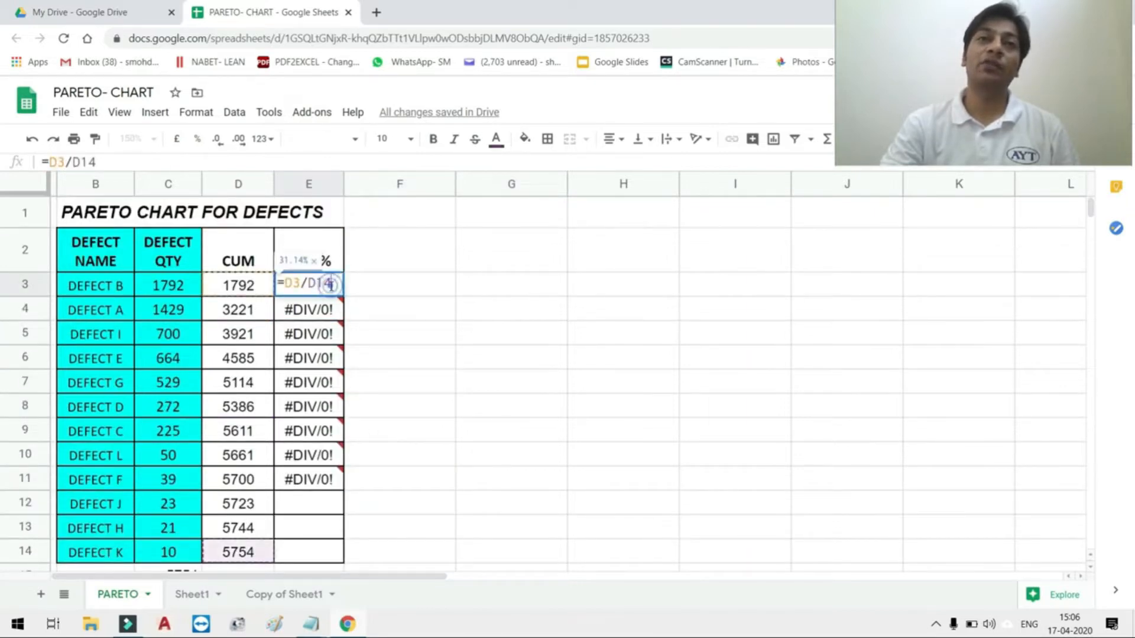
key("F4")
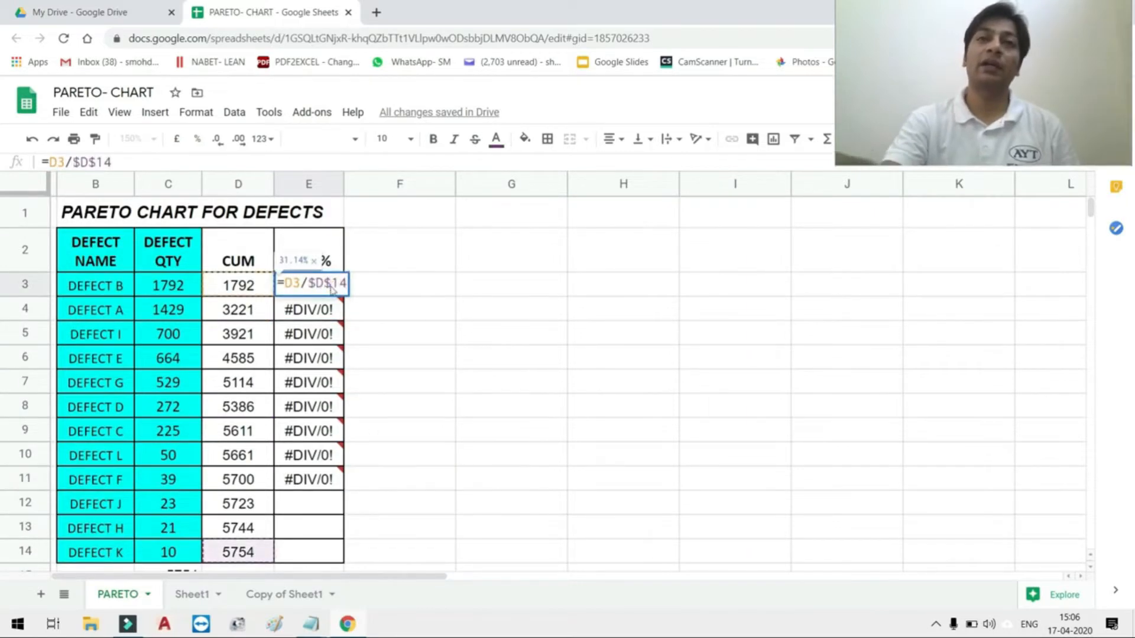
key("Return")
left_click(332, 289)
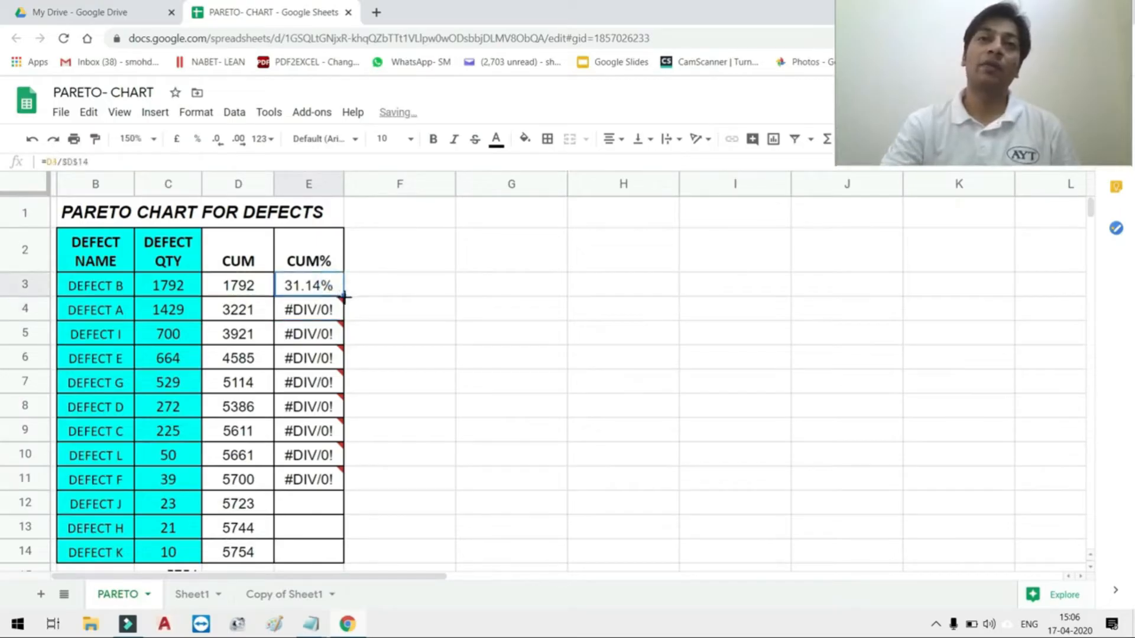
left_click_drag(344, 297, 336, 556)
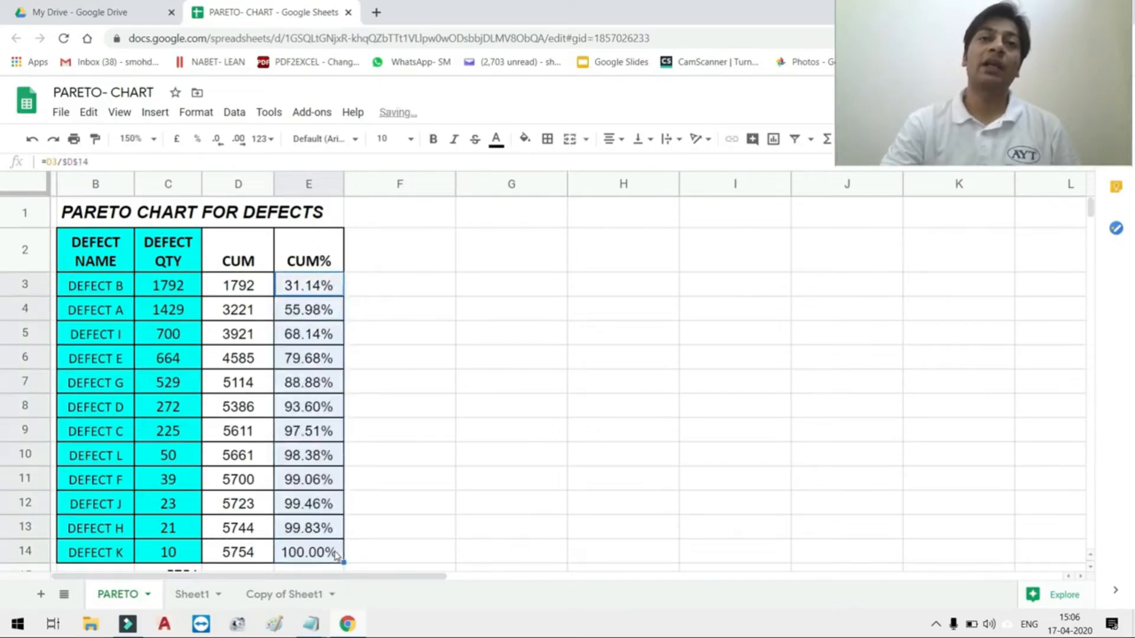
left_click(325, 562)
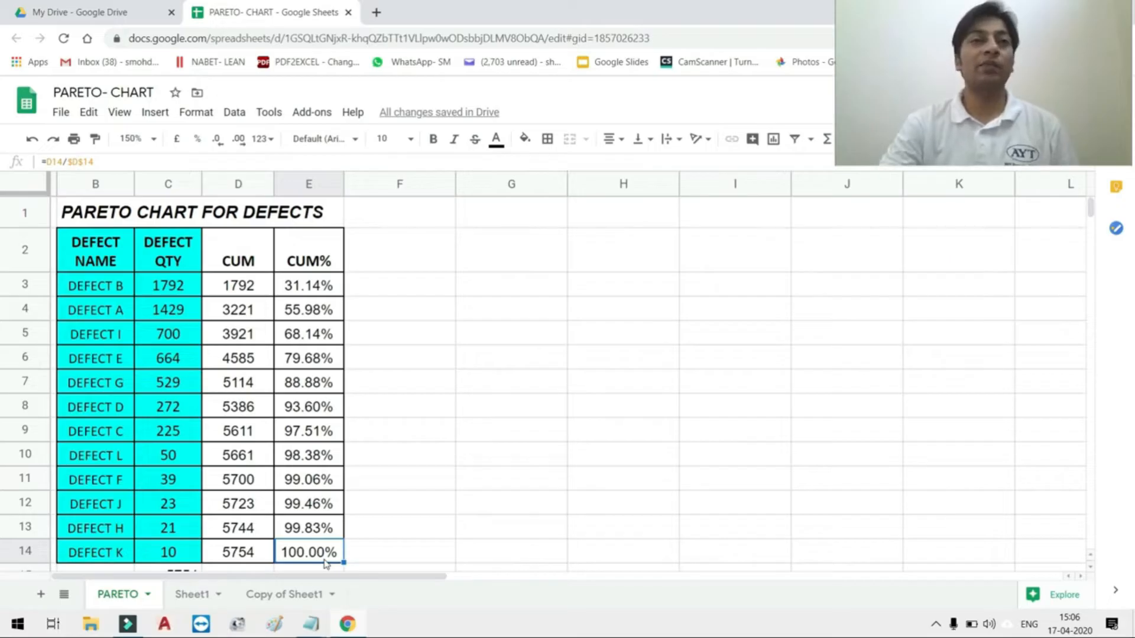
- Insert a chart from the DEFECT NAME, DEFECT QTY and CUM% columns, ranges B2:C14 and E2:E14
left_click_drag(113, 257, 176, 562)
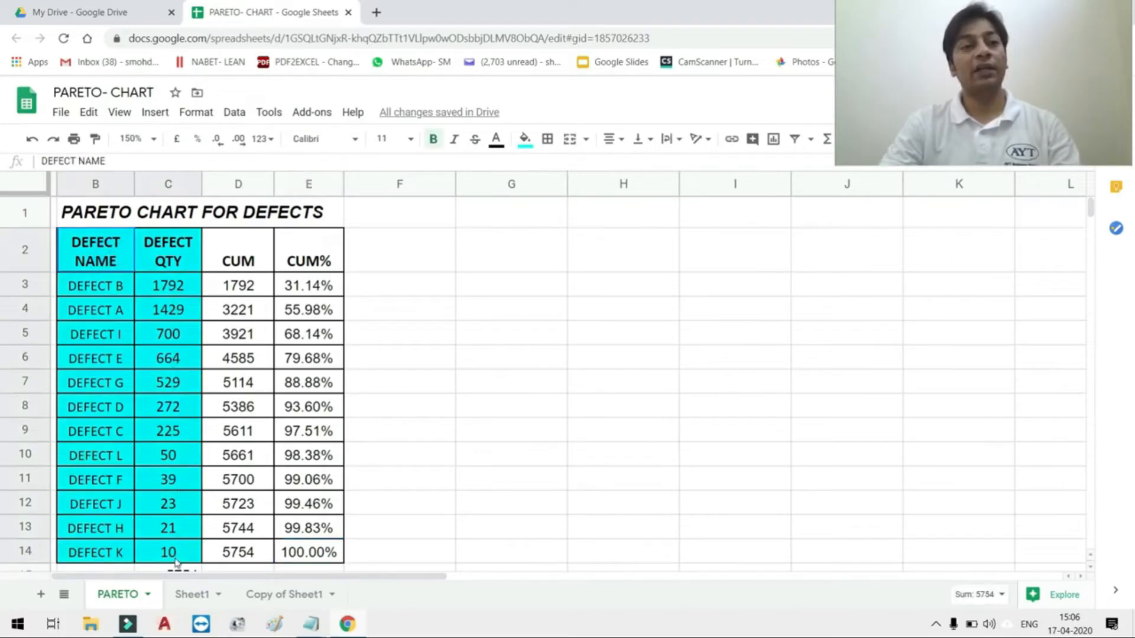
left_click_drag(319, 253, 326, 552)
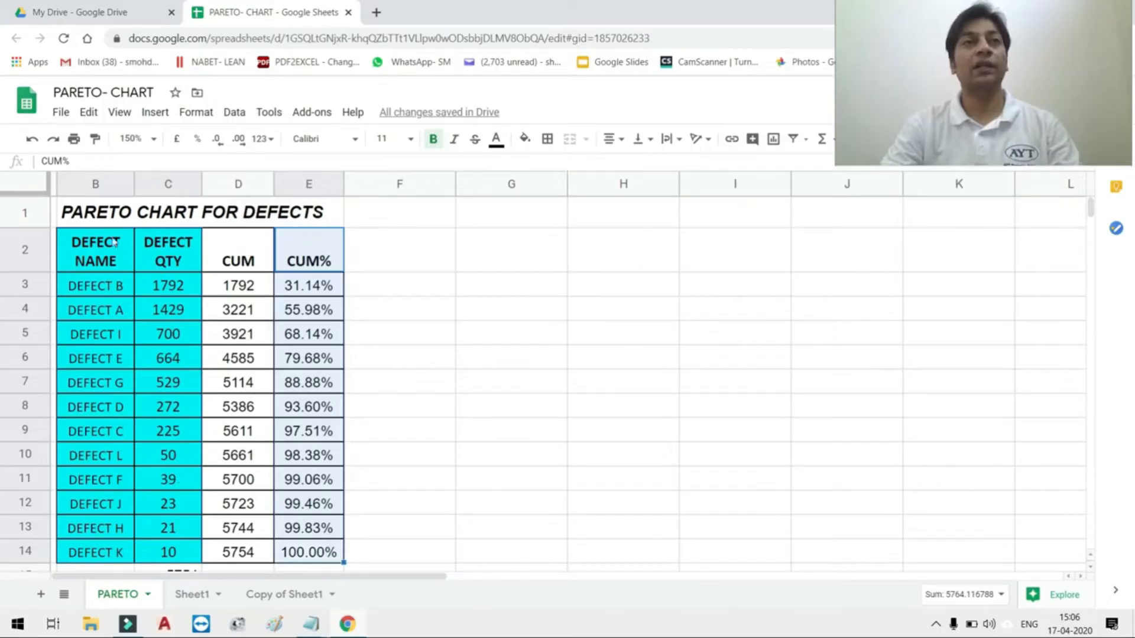
left_click(155, 112)
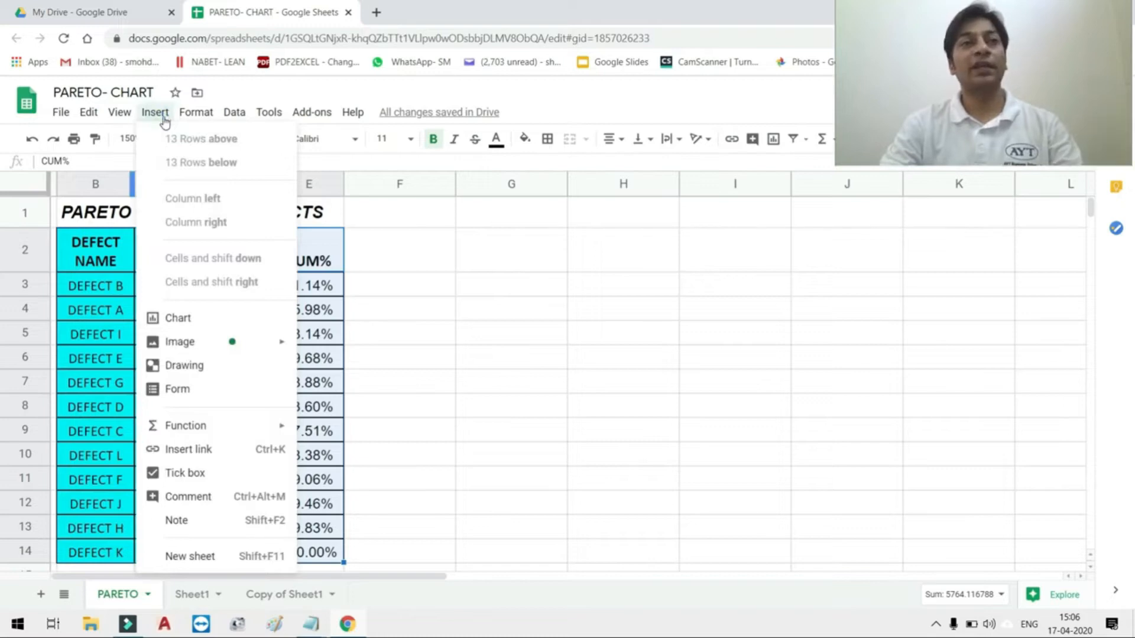
left_click(181, 320)
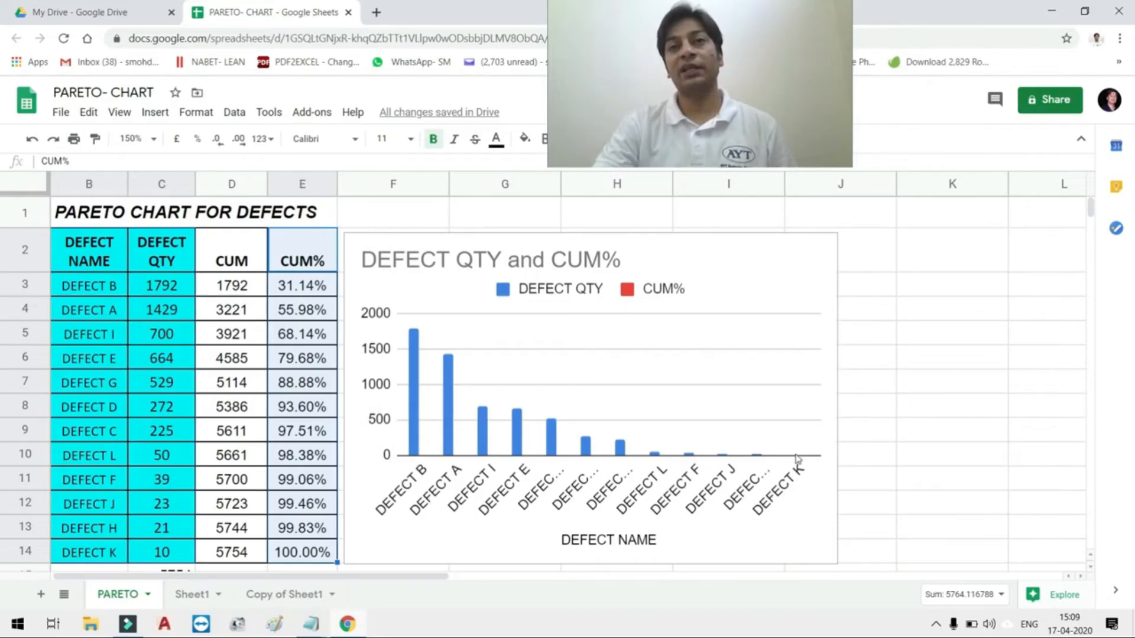
- Open the defect chart for editing and change its chart type to Combo chart
left_click(750, 303)
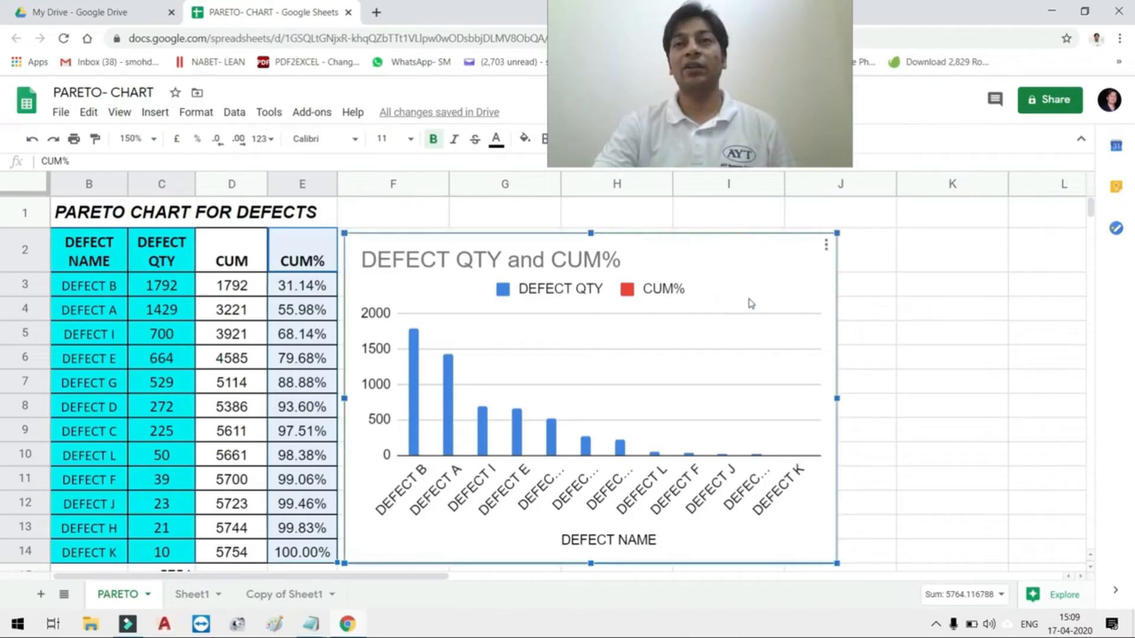
double_click(749, 302)
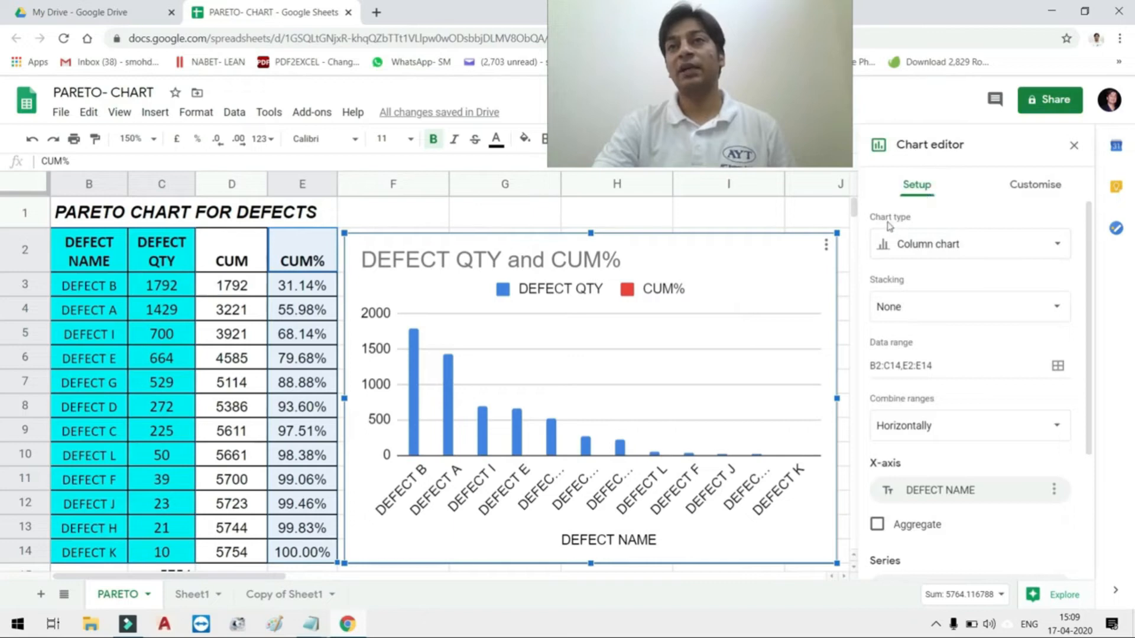
left_click(919, 249)
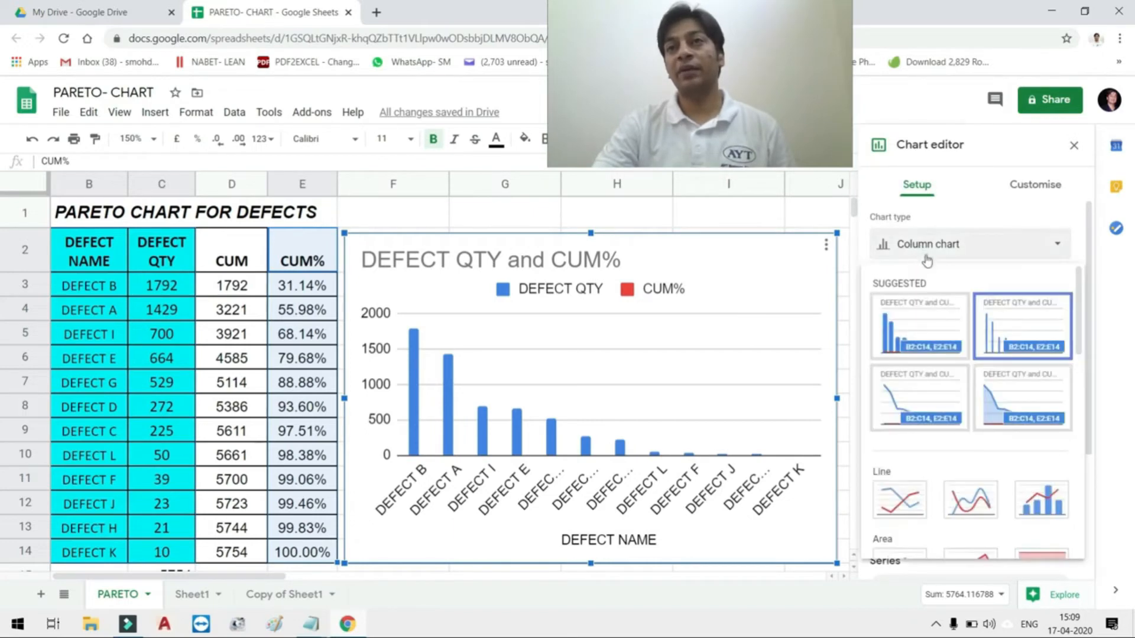
scroll(1041, 500, "down", 1)
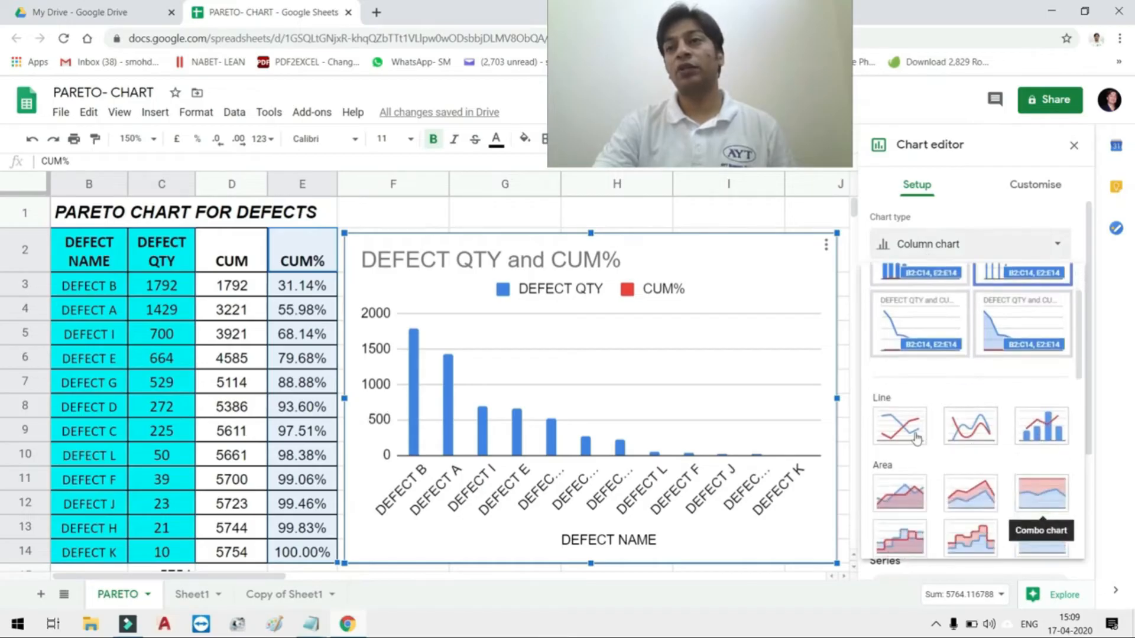
left_click(1043, 434)
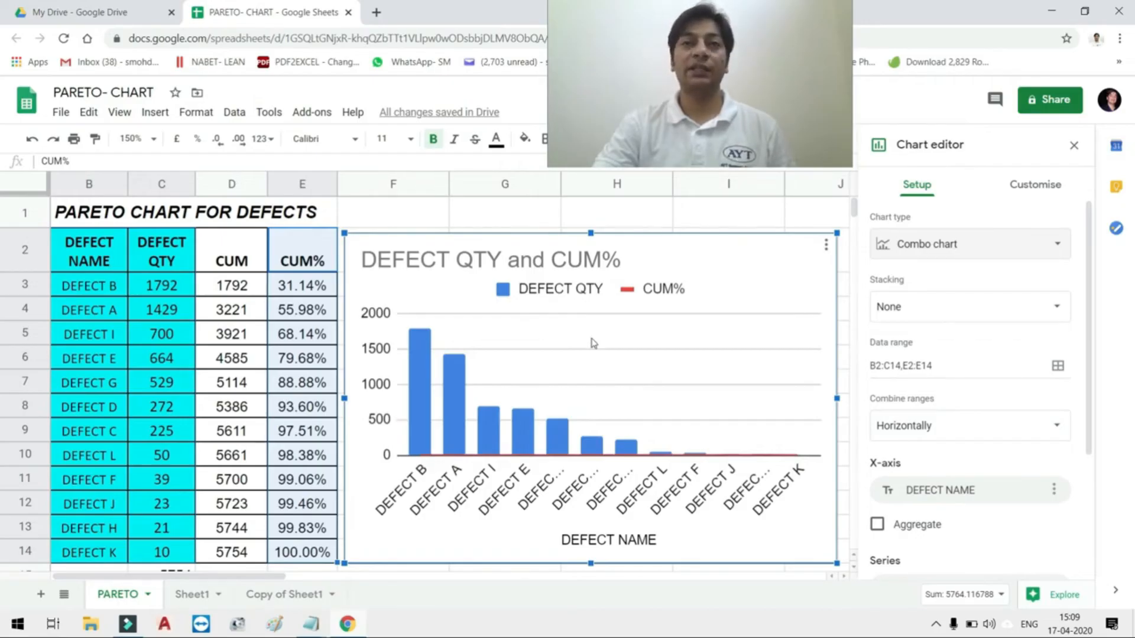
- Assign the CUM% series of the combo chart to the right axis
left_click(1019, 189)
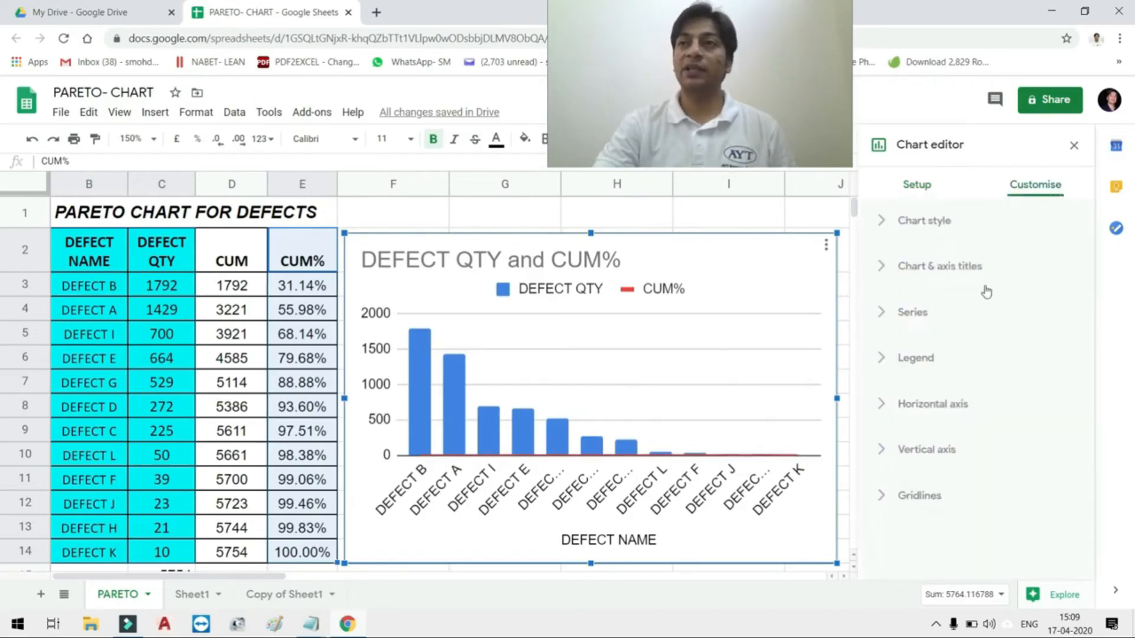
left_click(884, 311)
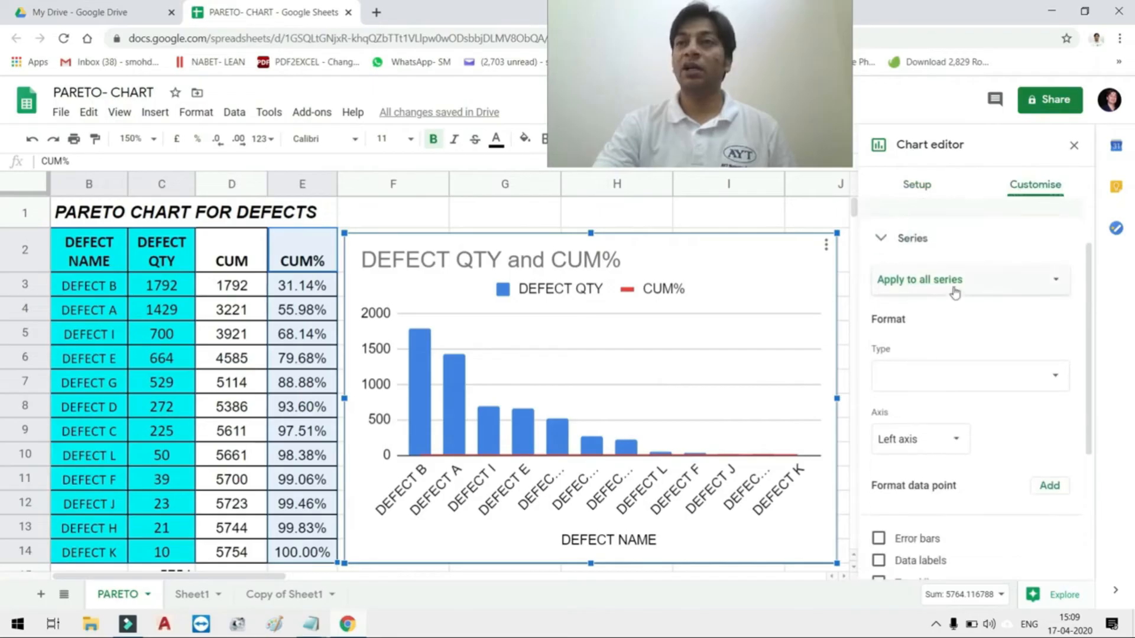
left_click(955, 292)
left_click(927, 326)
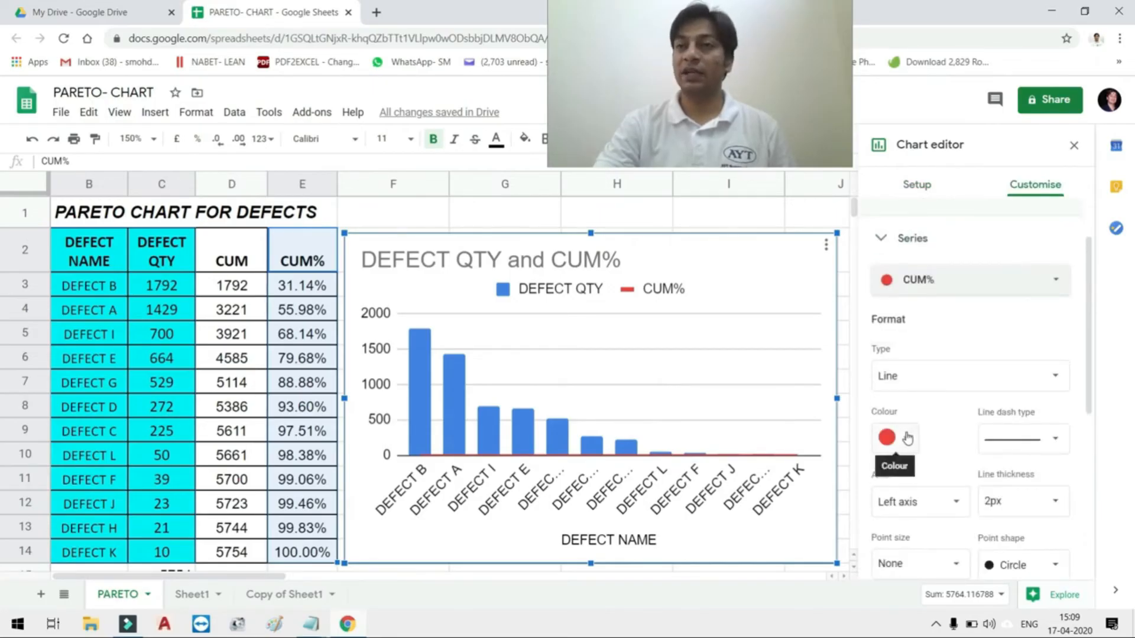
scroll(908, 438, "down", 1)
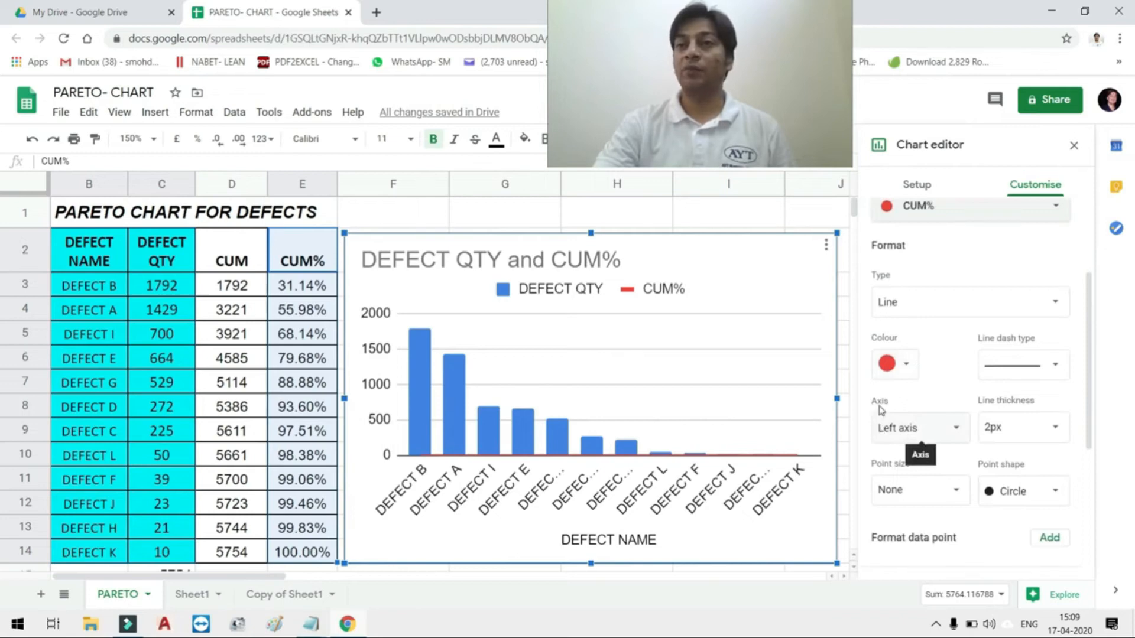
left_click(909, 409)
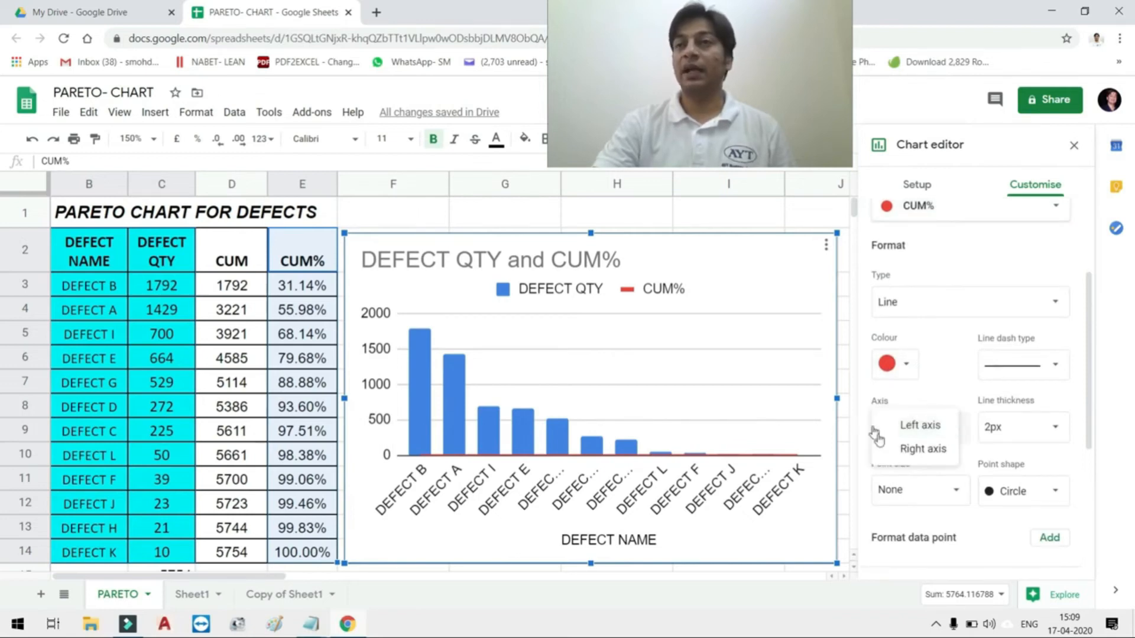
left_click(924, 450)
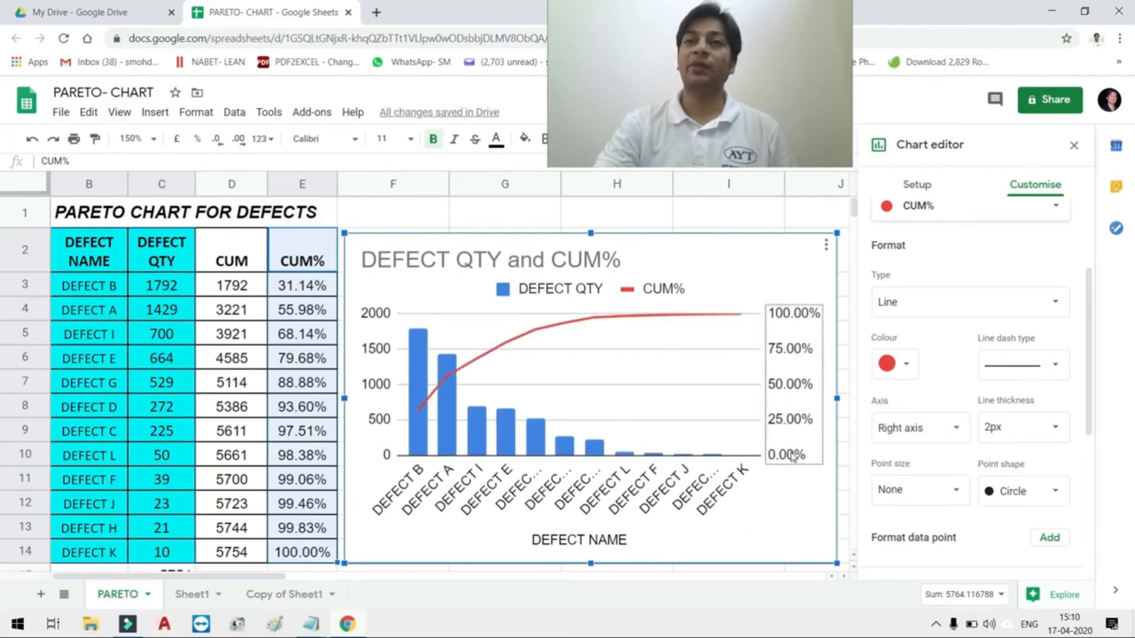
- Switch the CUM% line to the left axis and back to the right axis to compare the two
left_click(926, 428)
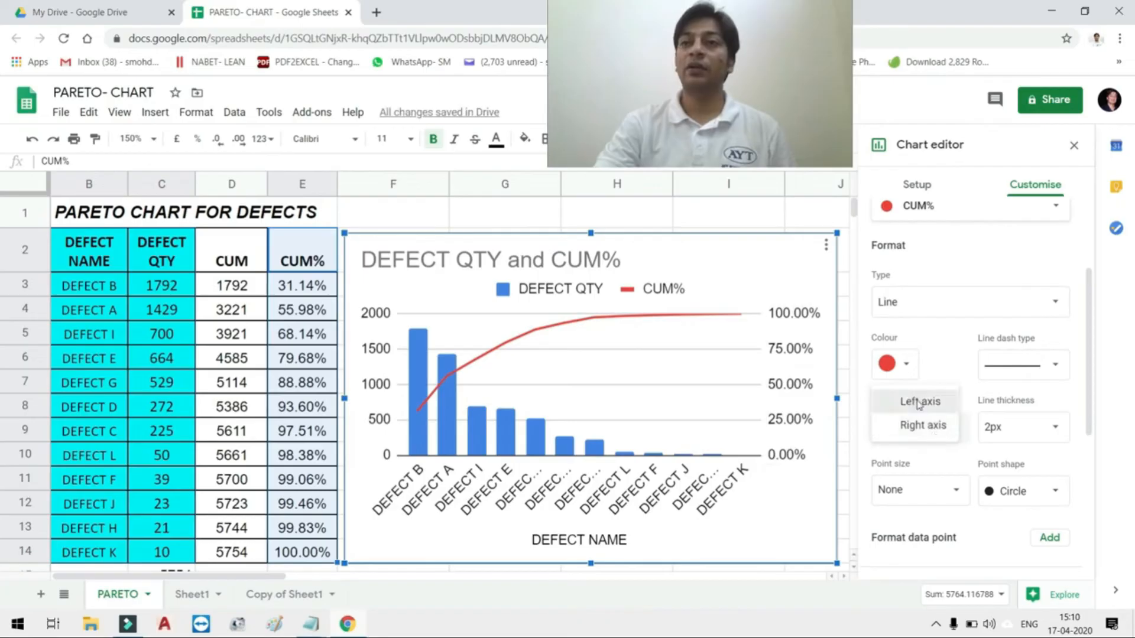
left_click(920, 402)
left_click(918, 439)
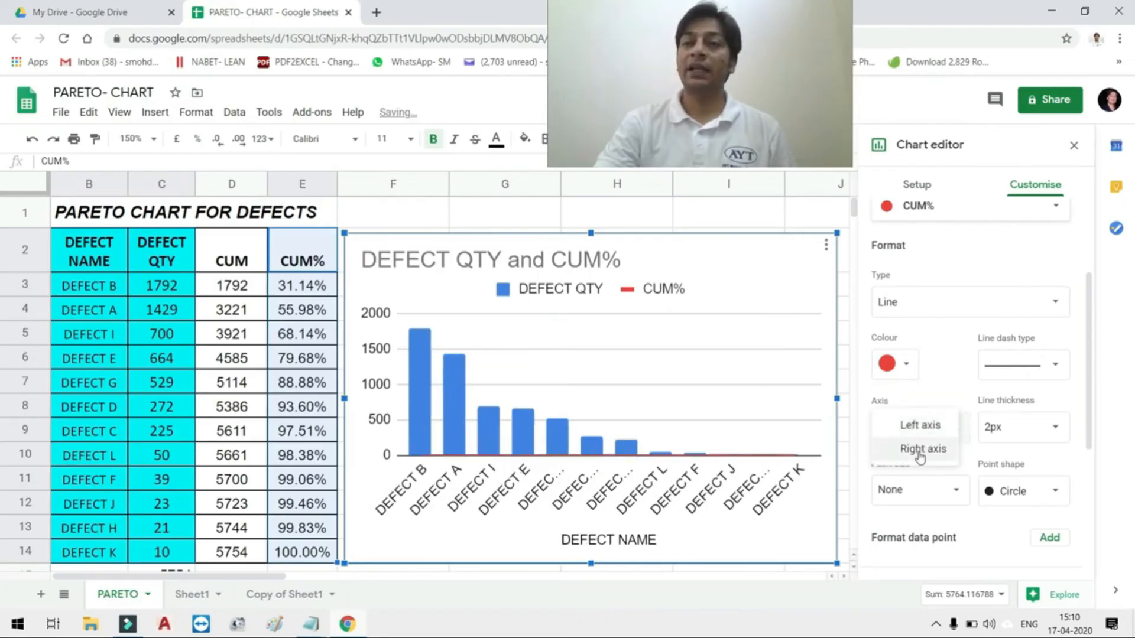
left_click(922, 449)
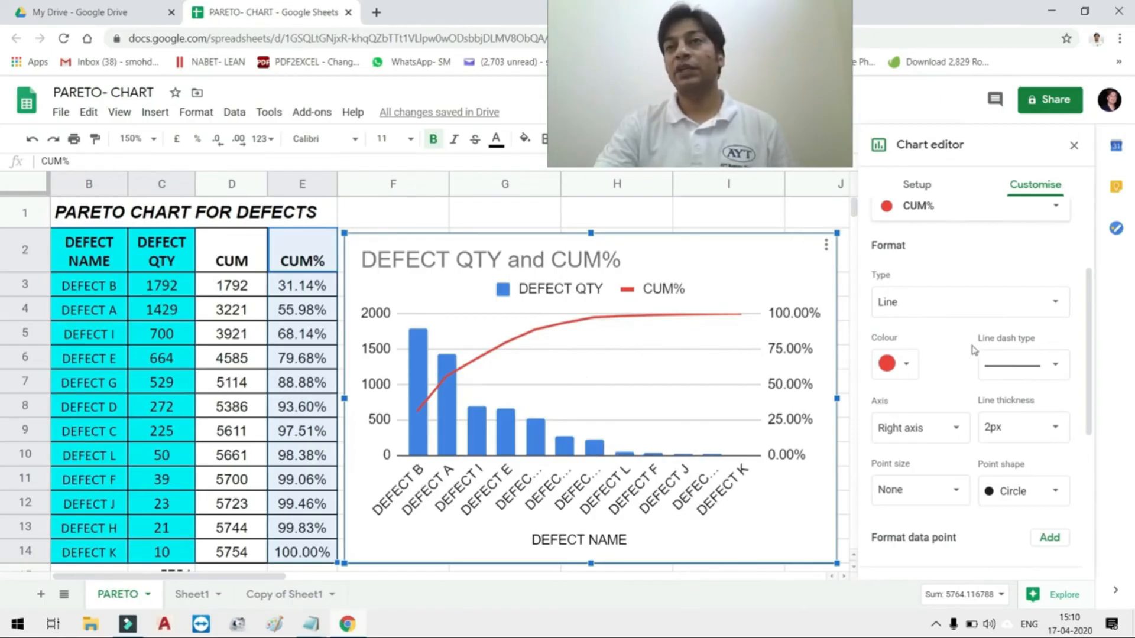
- Apply data labels to all series of the defect chart
left_click(1042, 194)
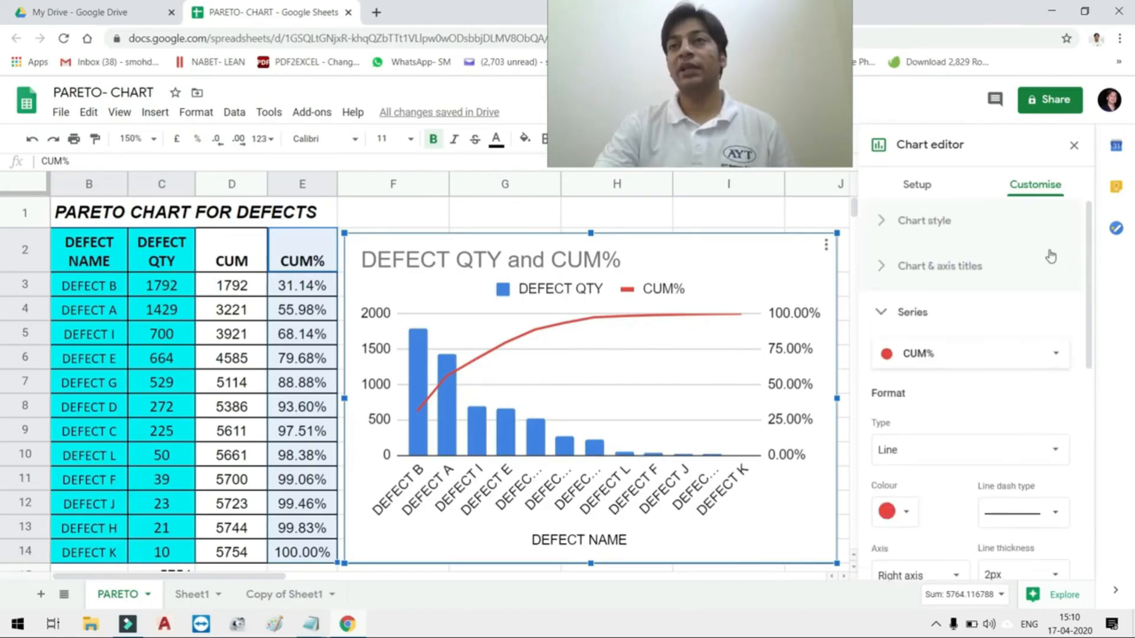
left_click(903, 317)
left_click(905, 319)
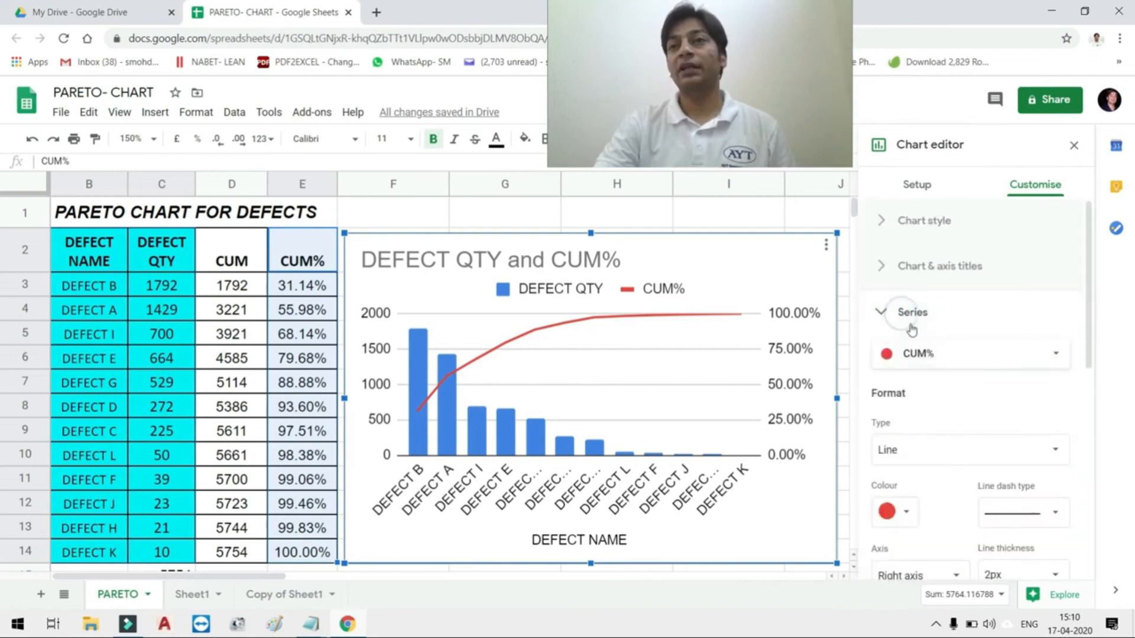
left_click(892, 354)
left_click(945, 304)
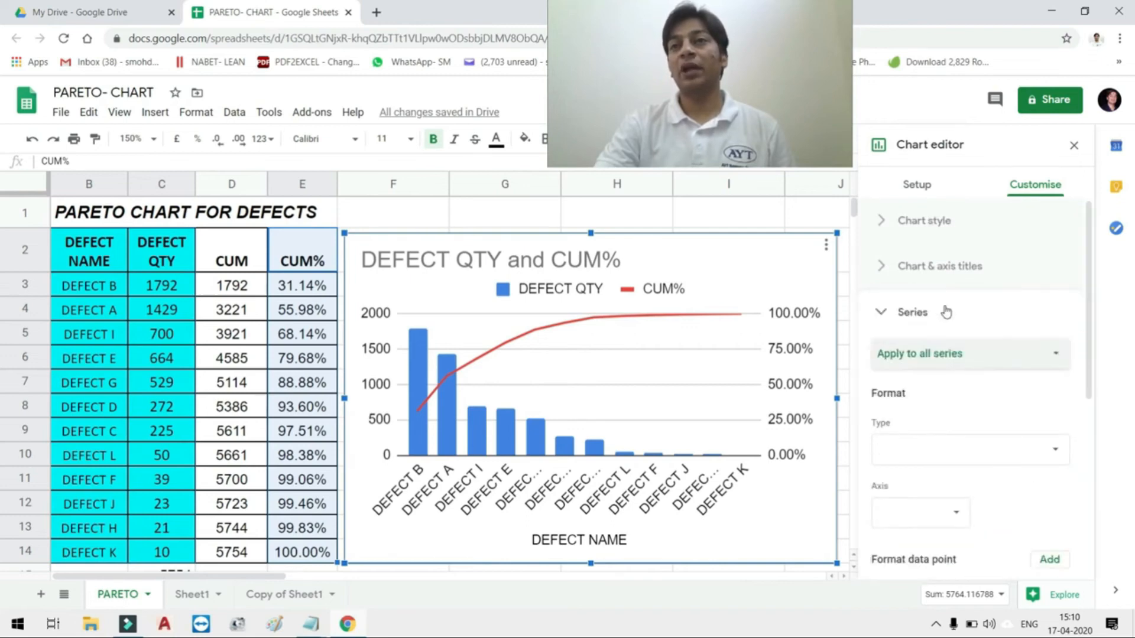
scroll(928, 396, "down", 5)
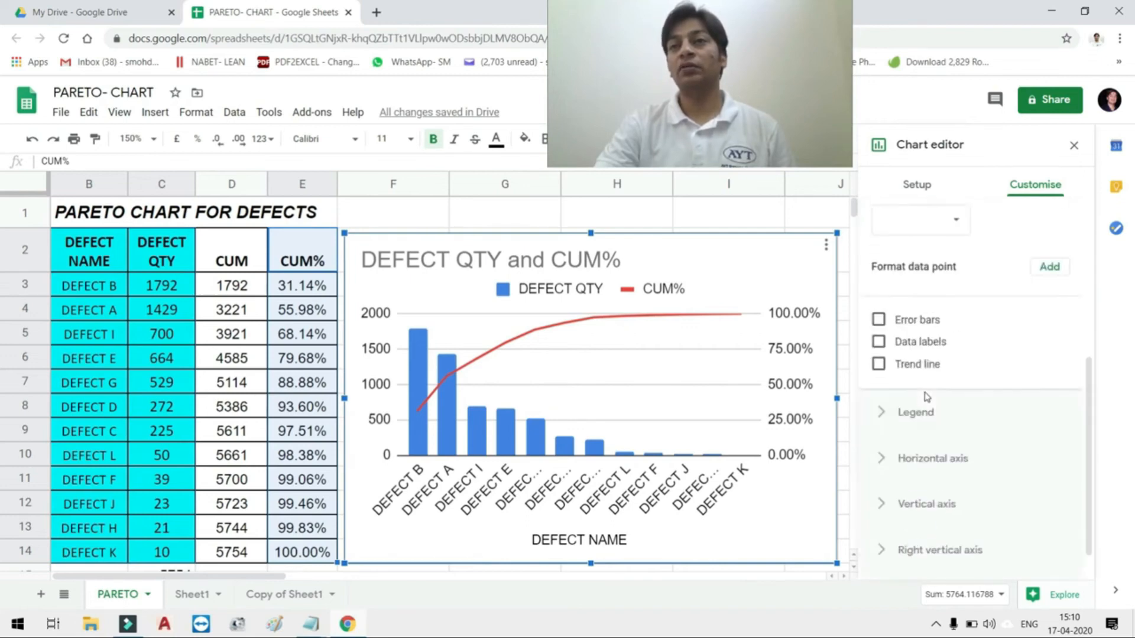
left_click(879, 339)
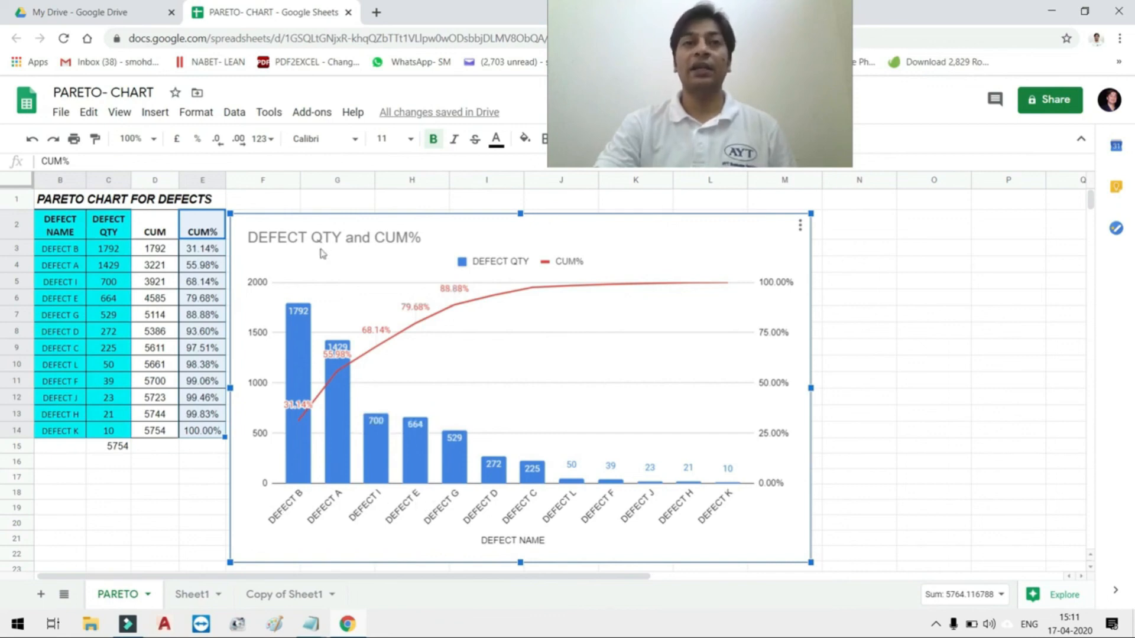
left_click(325, 286)
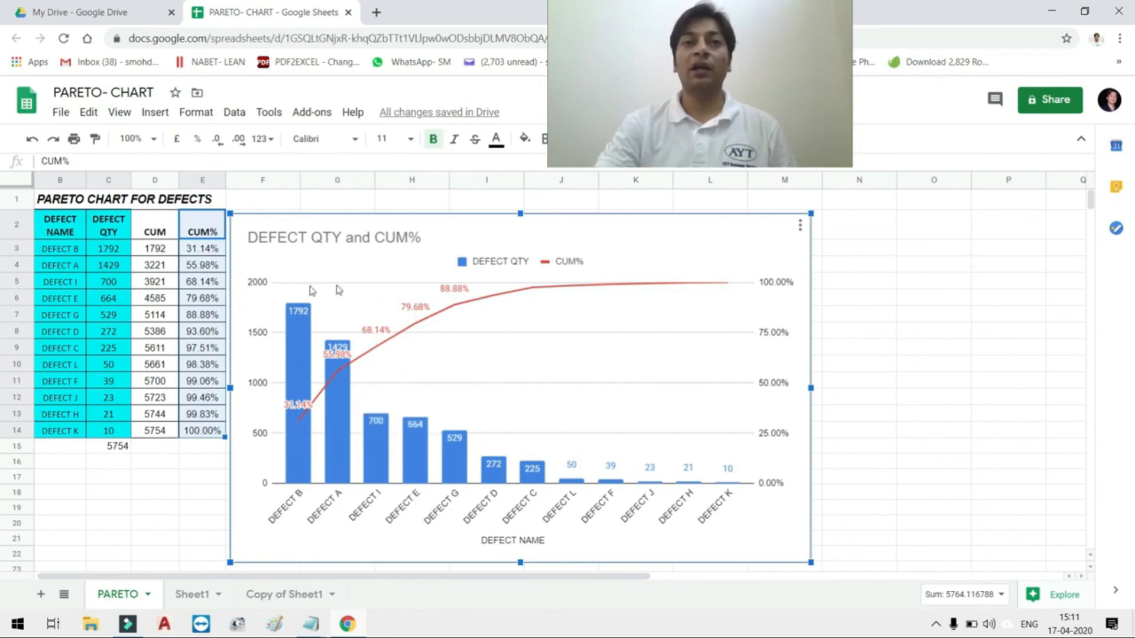